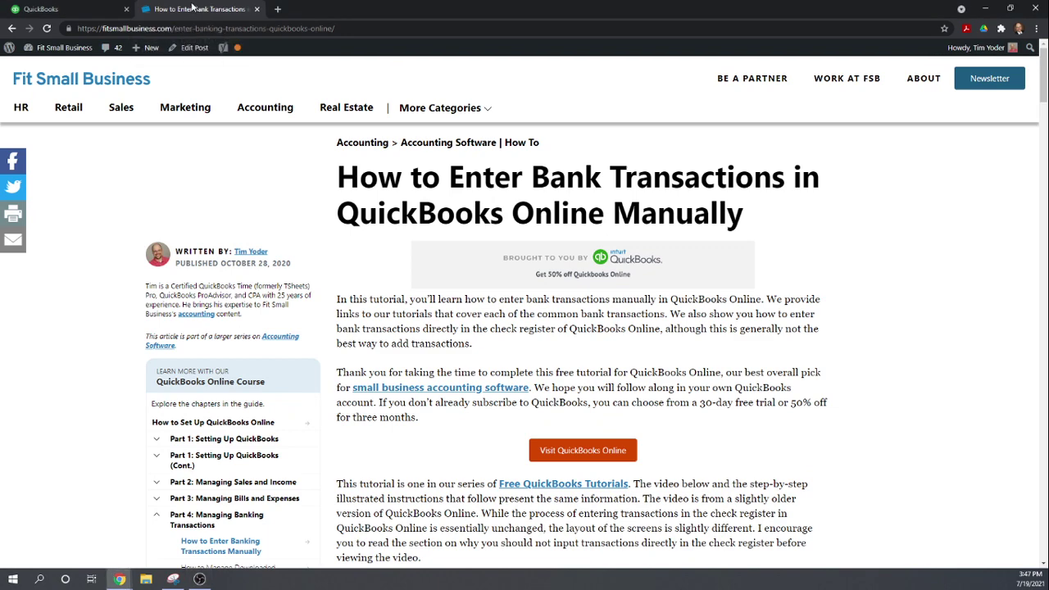
Step: Open the bank register of the 1110 Company Checking Account from the Chart of Accounts in QuickBooks Online
click(74, 10)
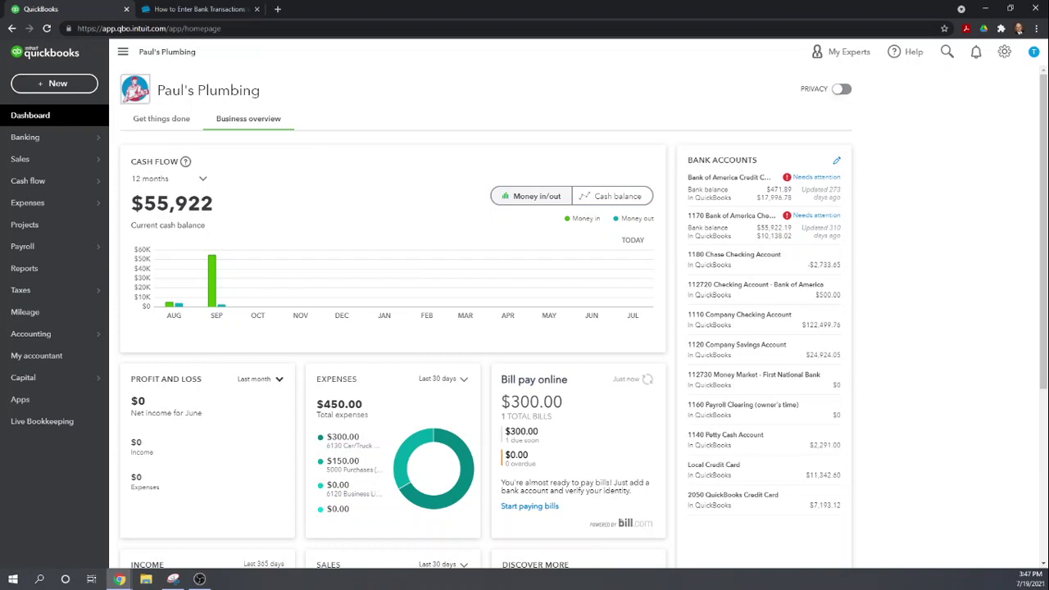
mouse_move(25, 340)
click(129, 334)
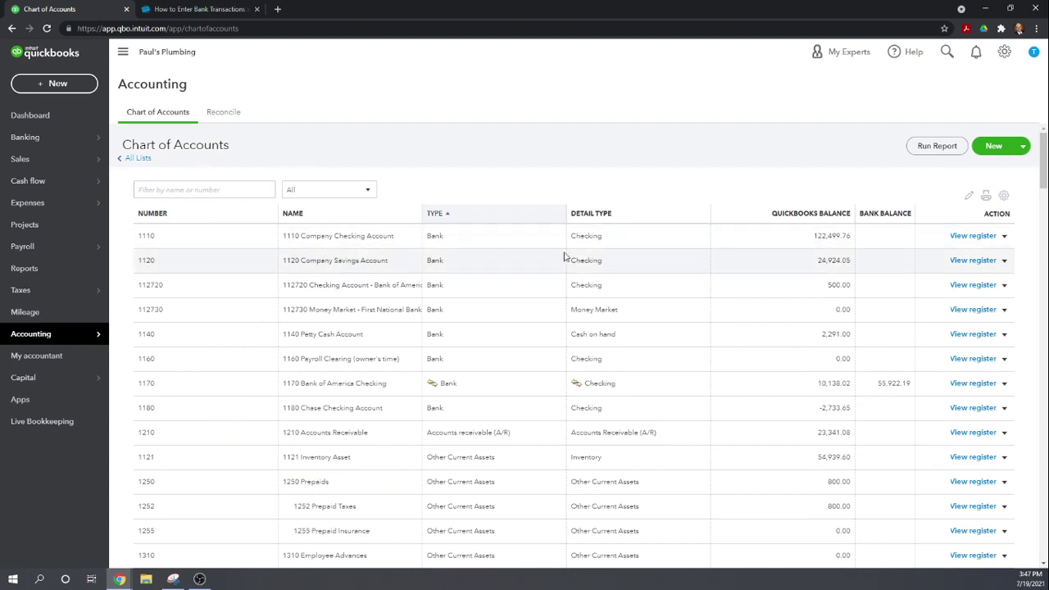
click(970, 236)
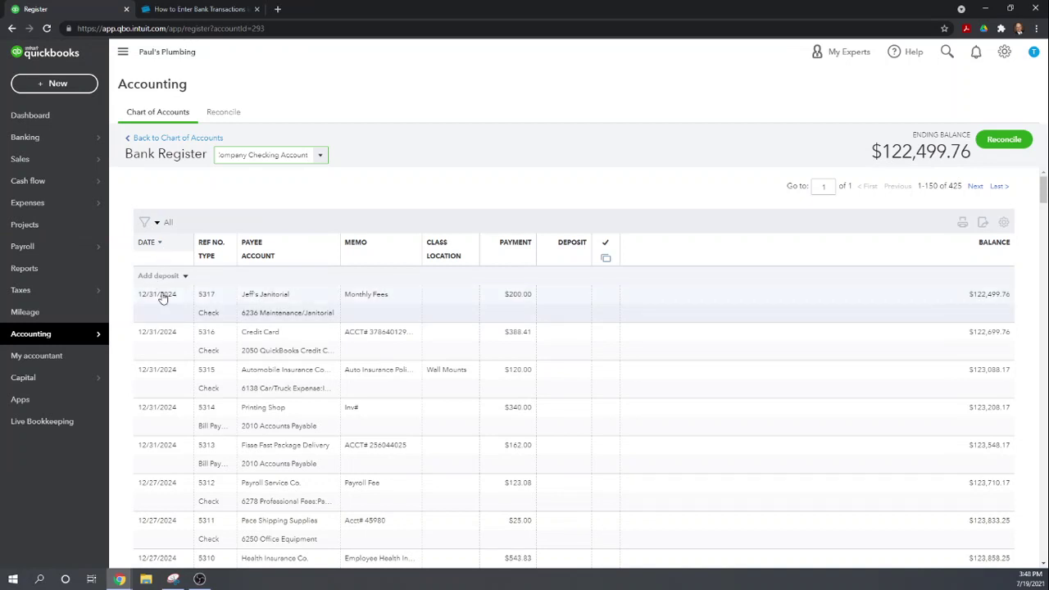
scroll(162, 299, down, 1)
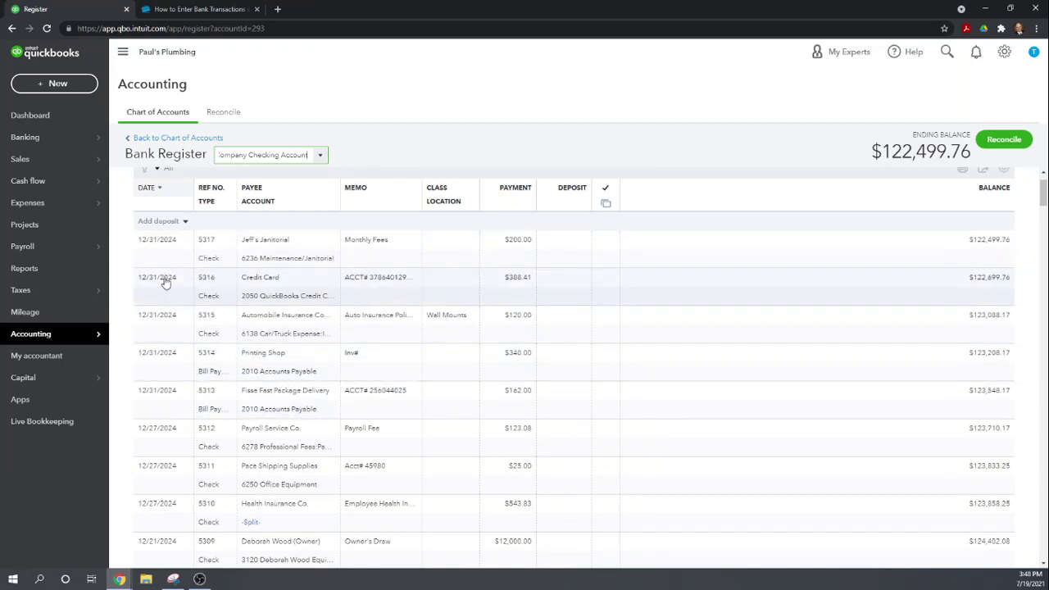
scroll(164, 318, up, 1)
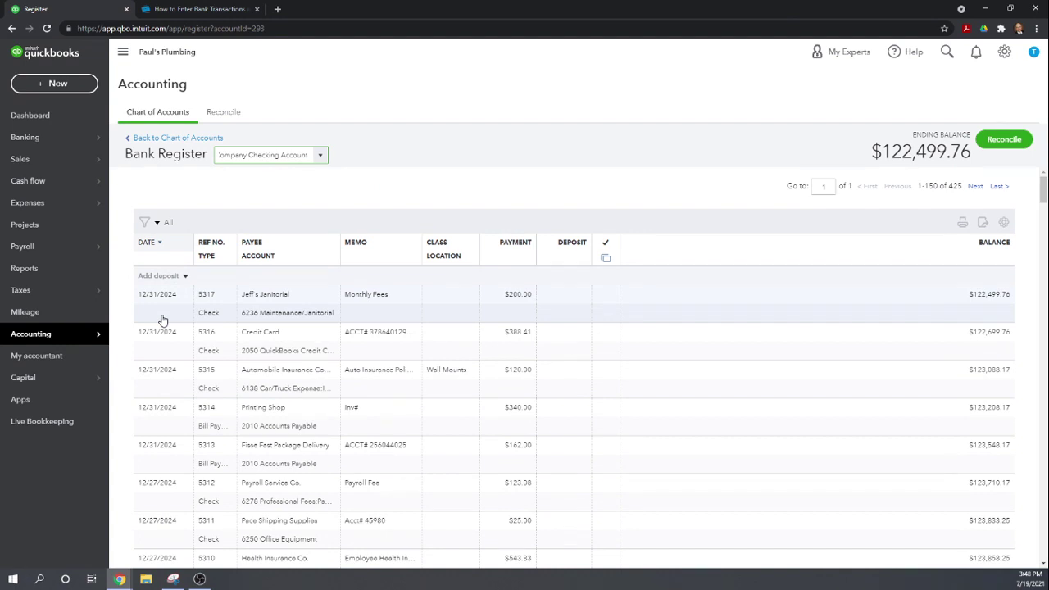
Step: Start a new check entry in the register dated 01/01/2025, keeping the suggested reference number
click(186, 277)
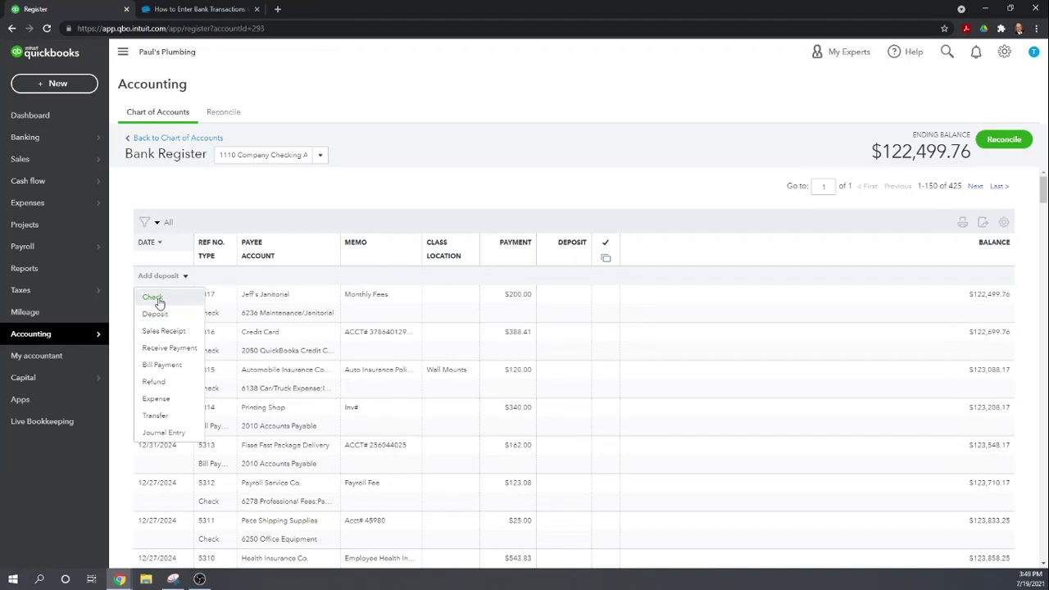
click(153, 297)
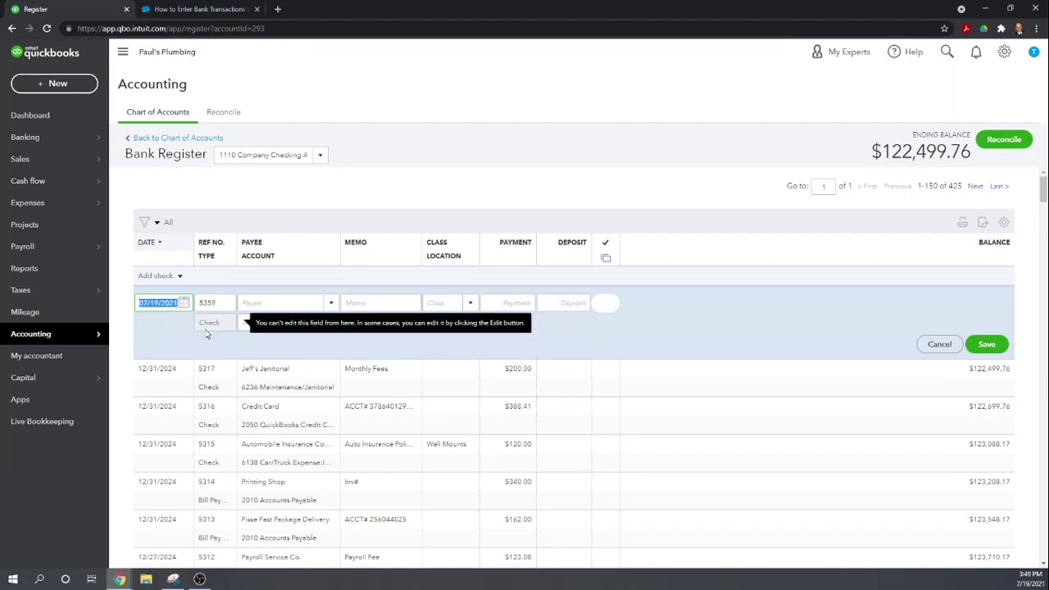
text(01/)
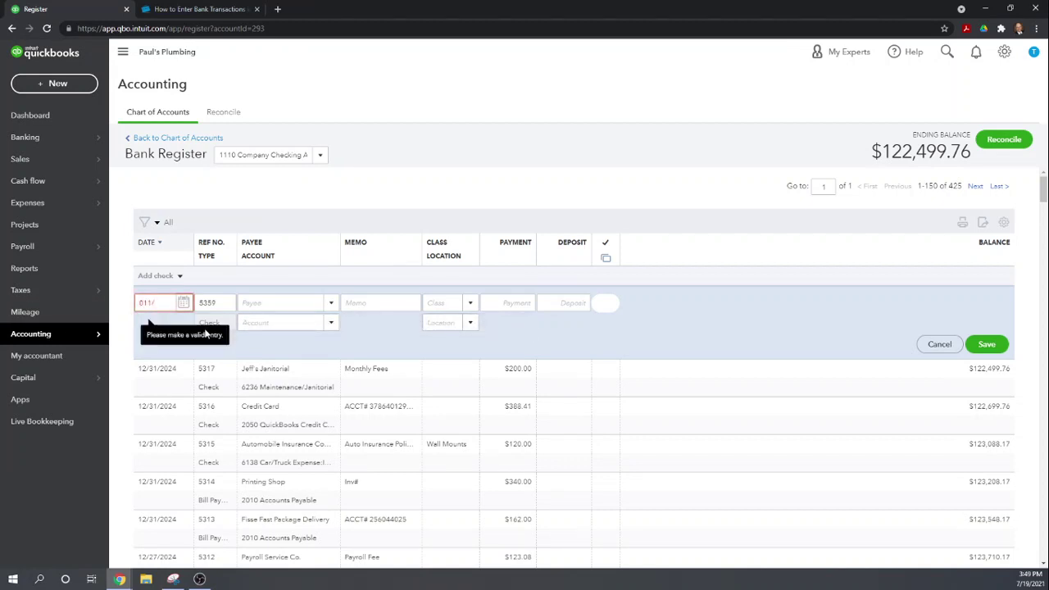
key(BackSpace)
text(/01/20)
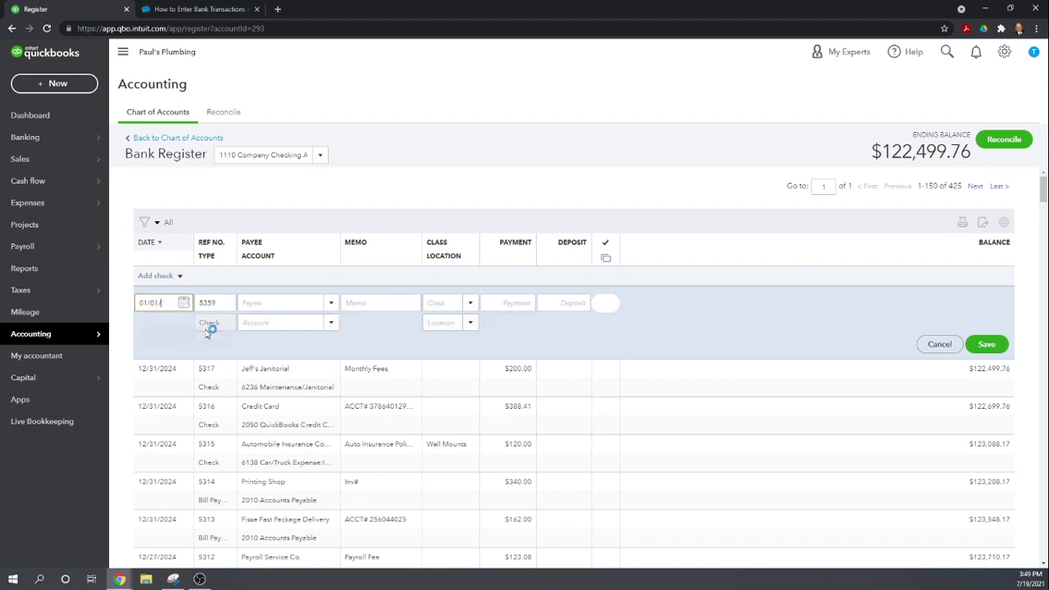
text(25)
key(Tab)
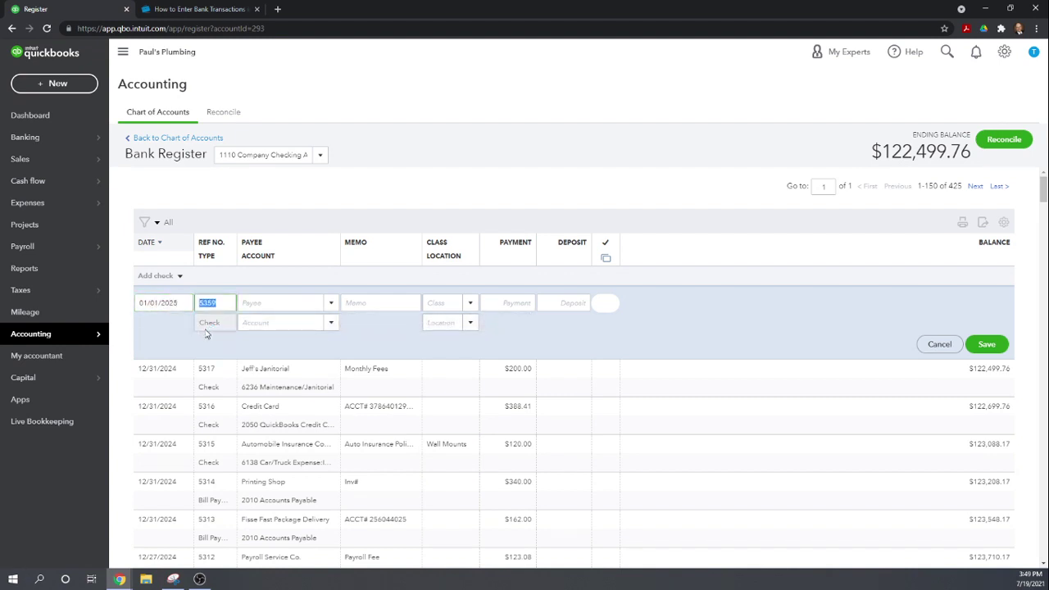
key(Tab)
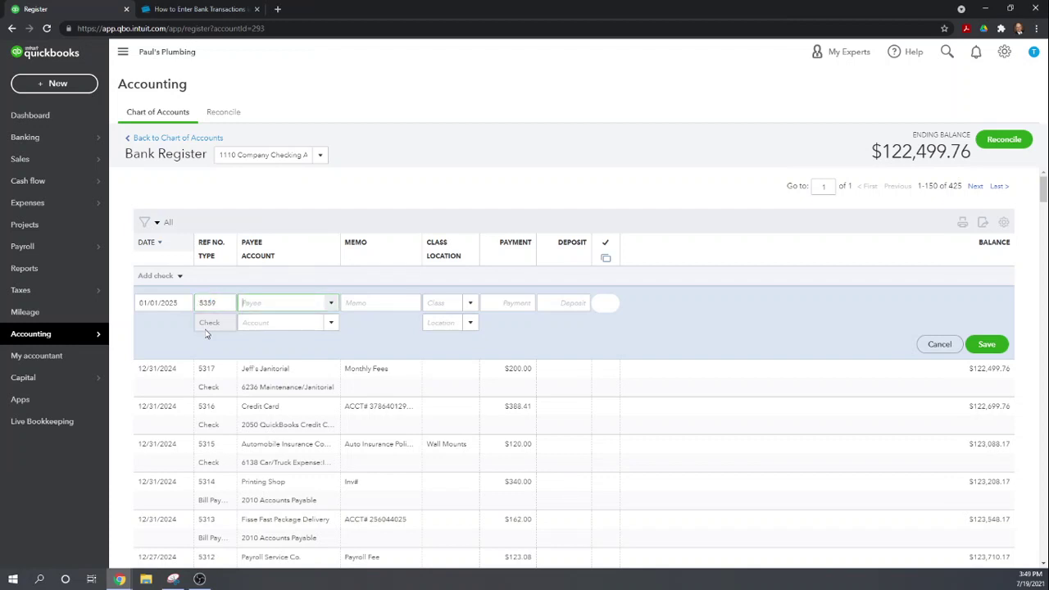
Step: Choose Accounting Firm as the check's payee, set its location to Store and save the entry
click(332, 304)
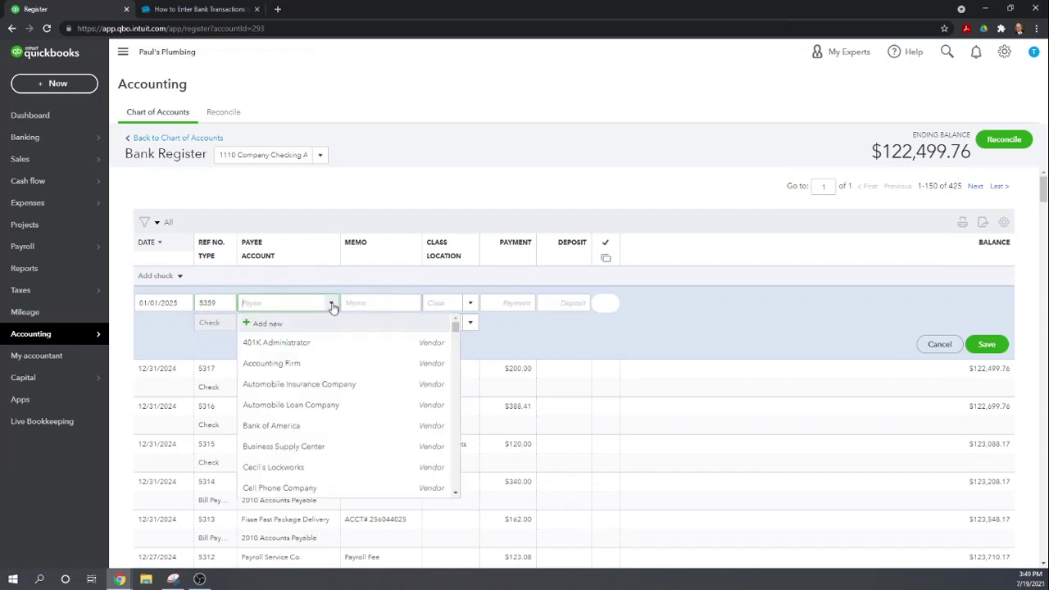
click(267, 365)
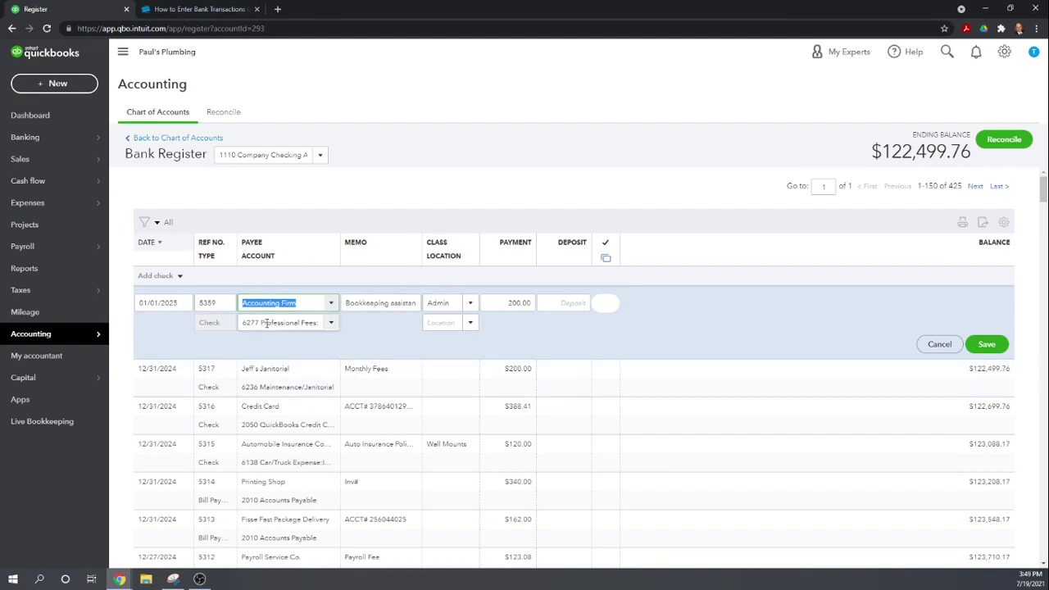
click(471, 325)
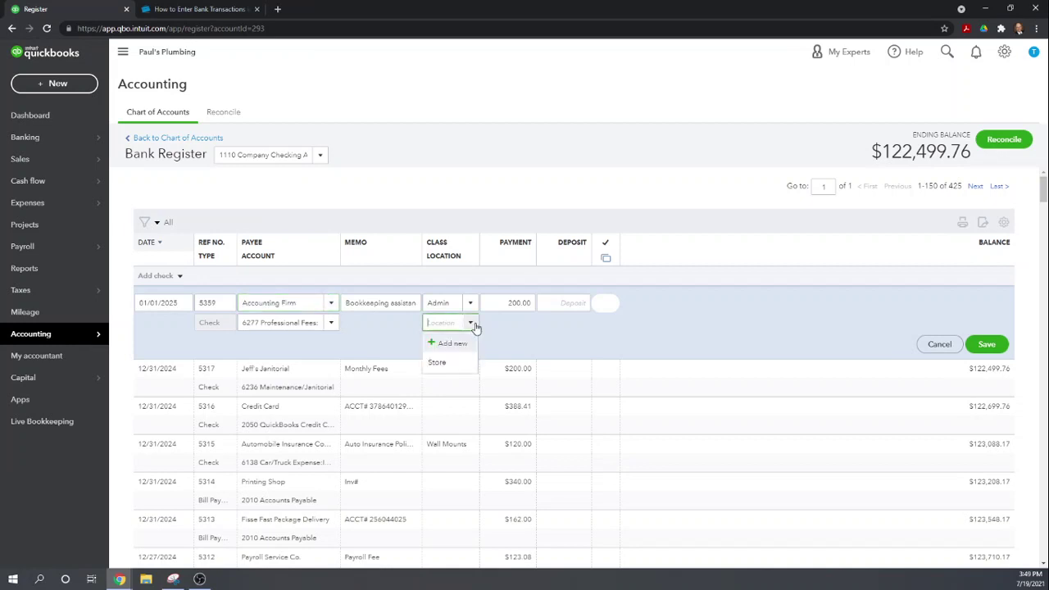
click(445, 365)
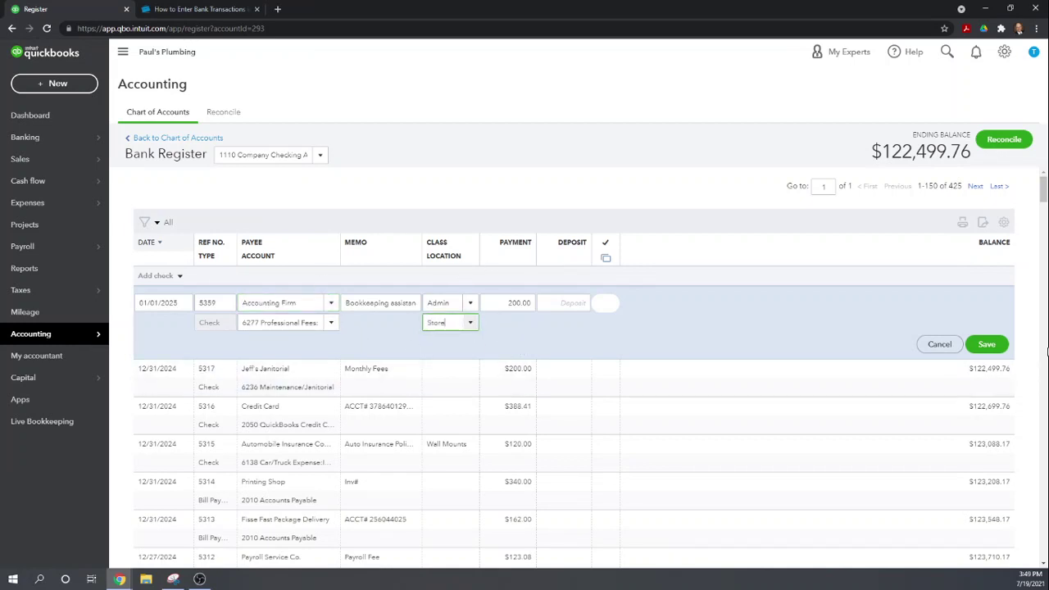
click(986, 344)
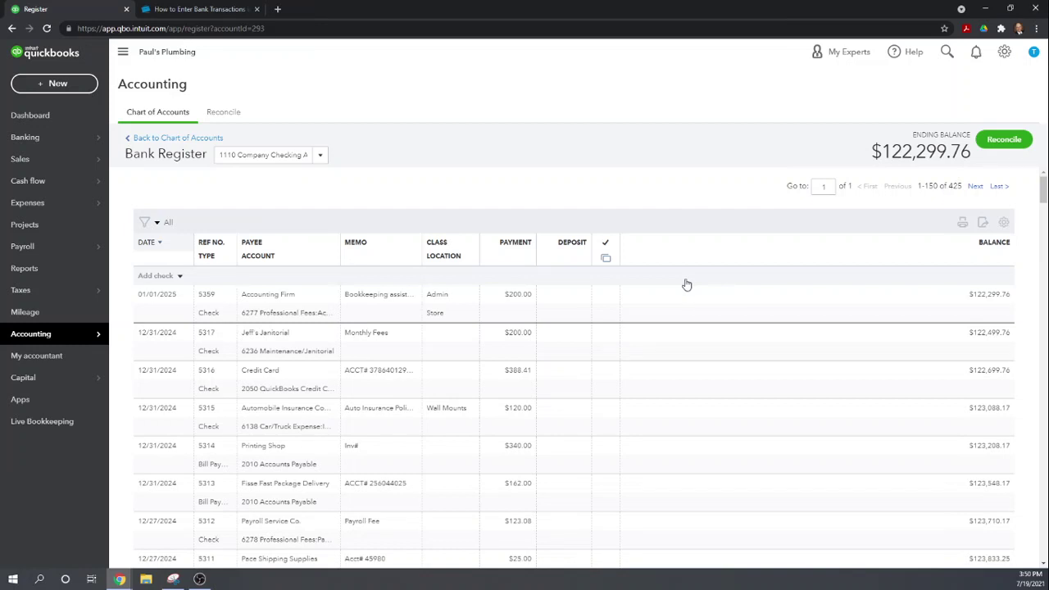
Step: Start a new deposit entry in the register with the first listed customer as payee and Bath/Vanity as class
click(179, 277)
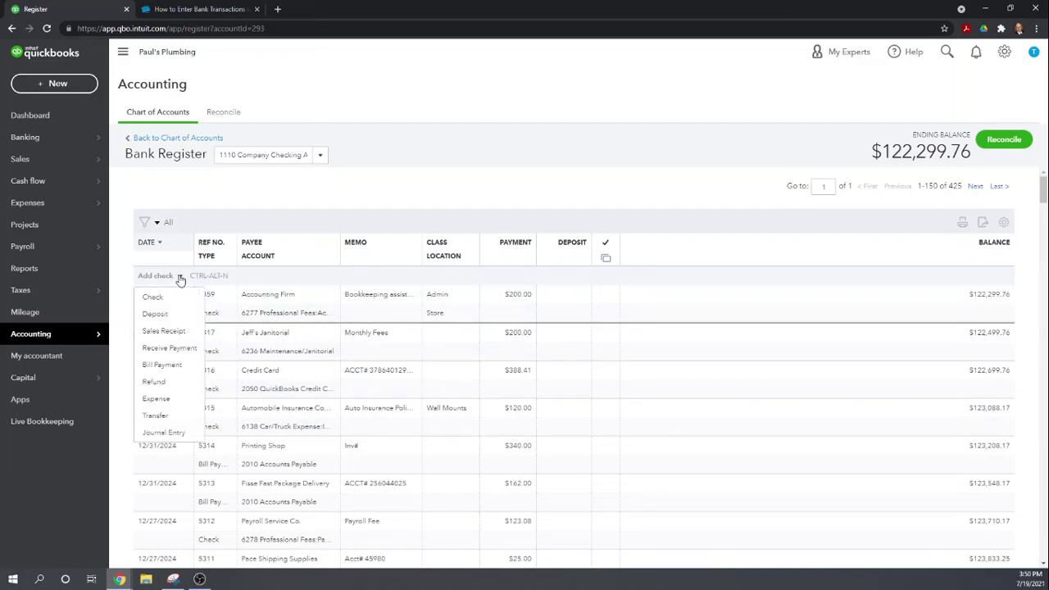
click(155, 314)
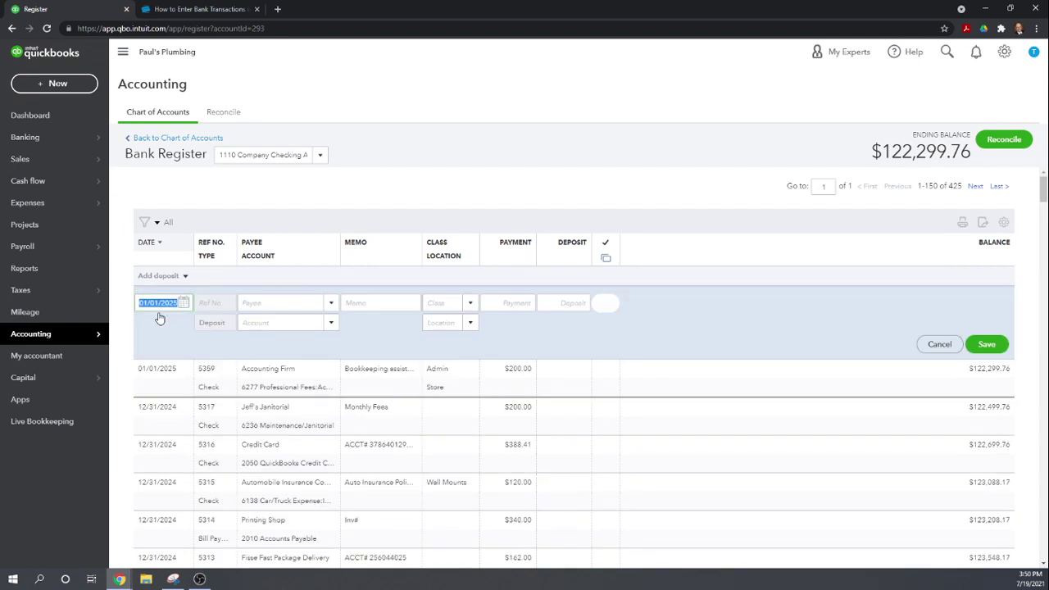
click(328, 303)
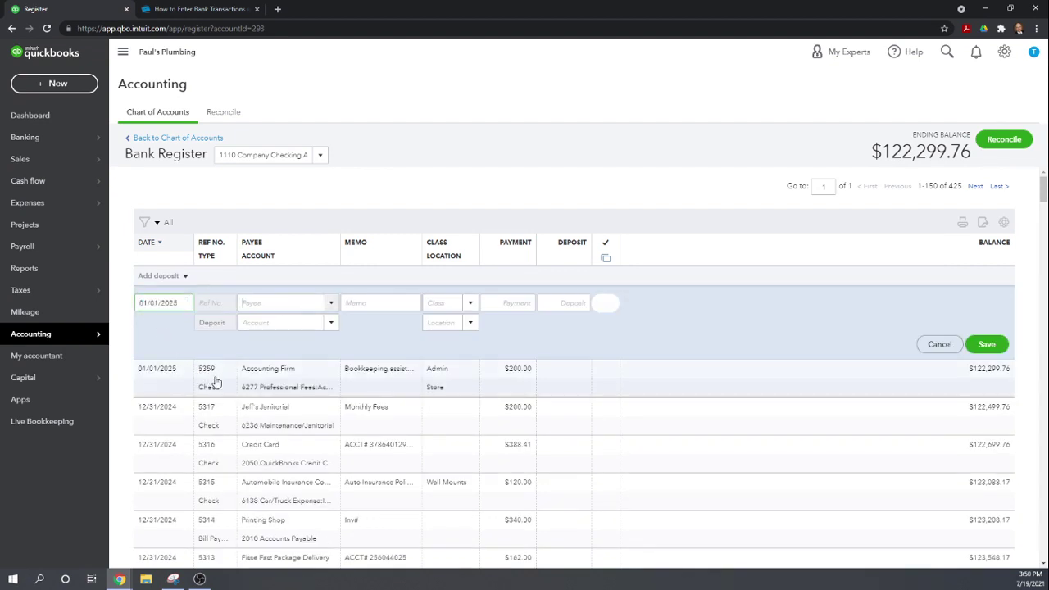
click(331, 303)
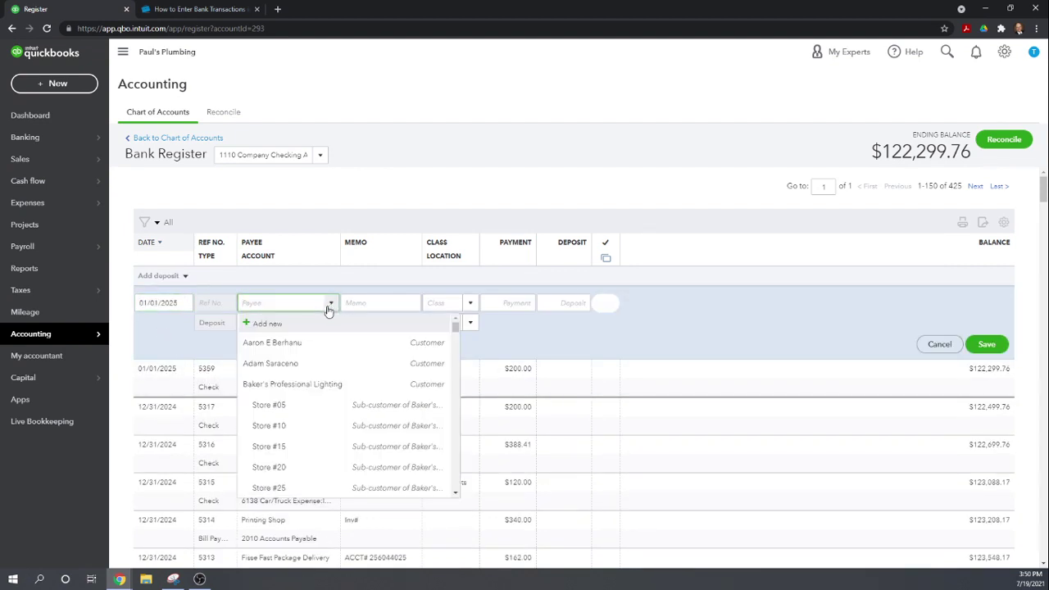
click(267, 346)
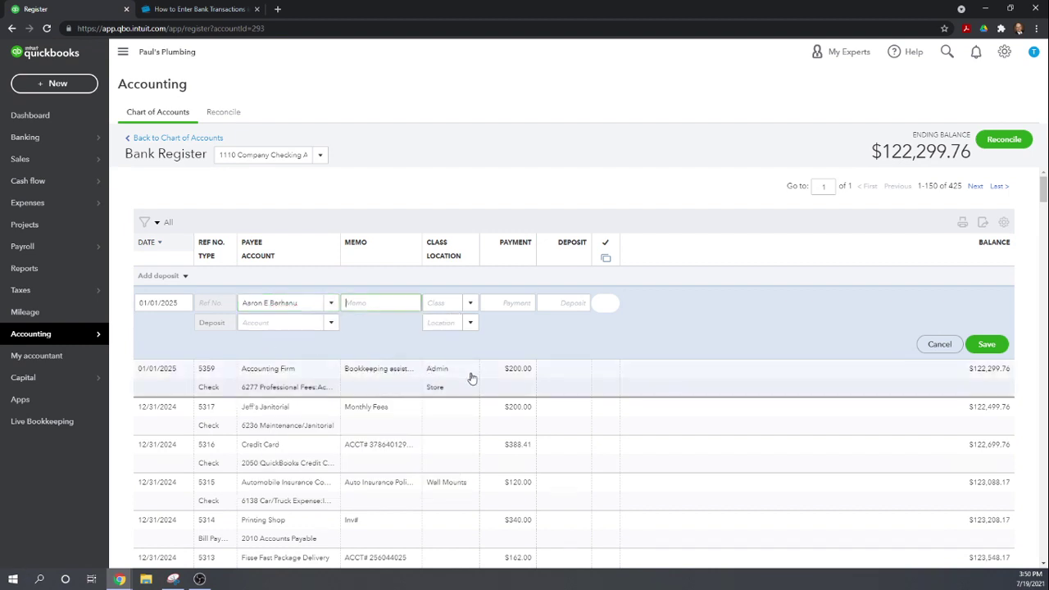
click(470, 304)
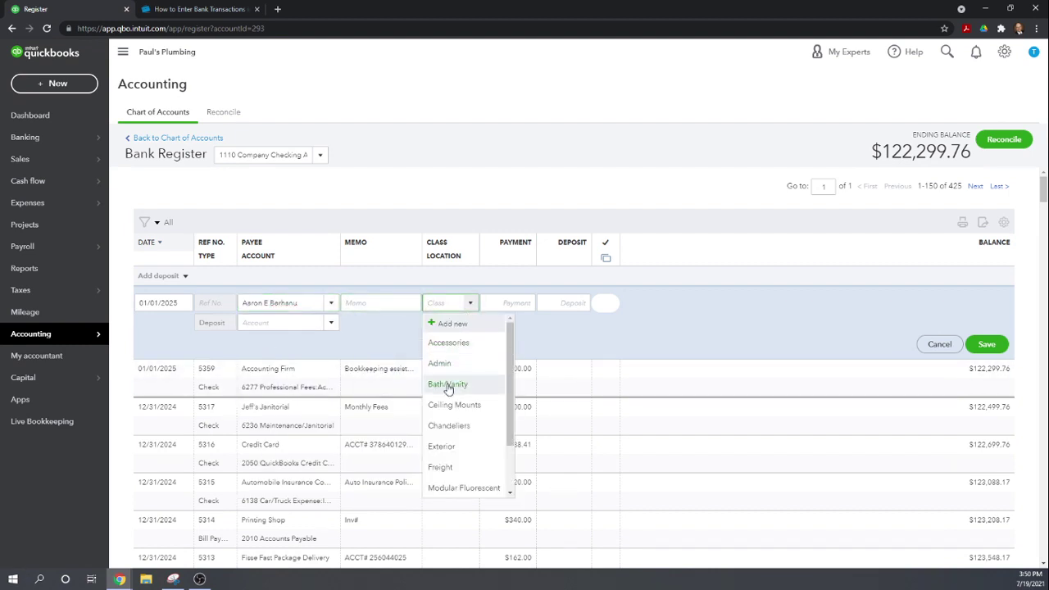
click(442, 382)
Step: Set the deposit amount to 200 and assign the entry to the Sales of Product Income account
click(552, 304)
text(200)
click(331, 324)
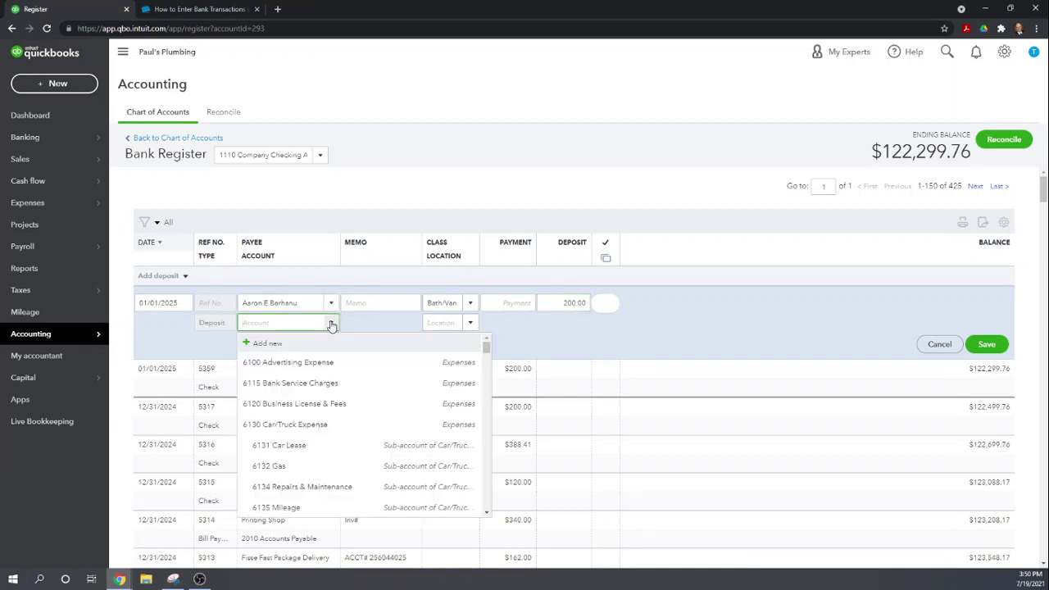
scroll(340, 422, down, 3)
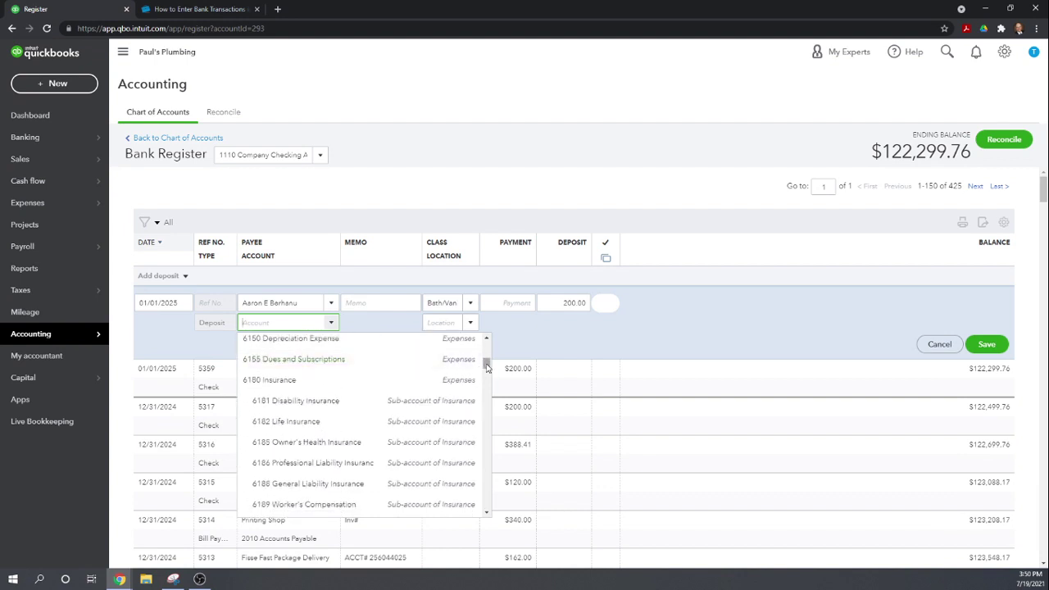
drag(485, 361, 483, 495)
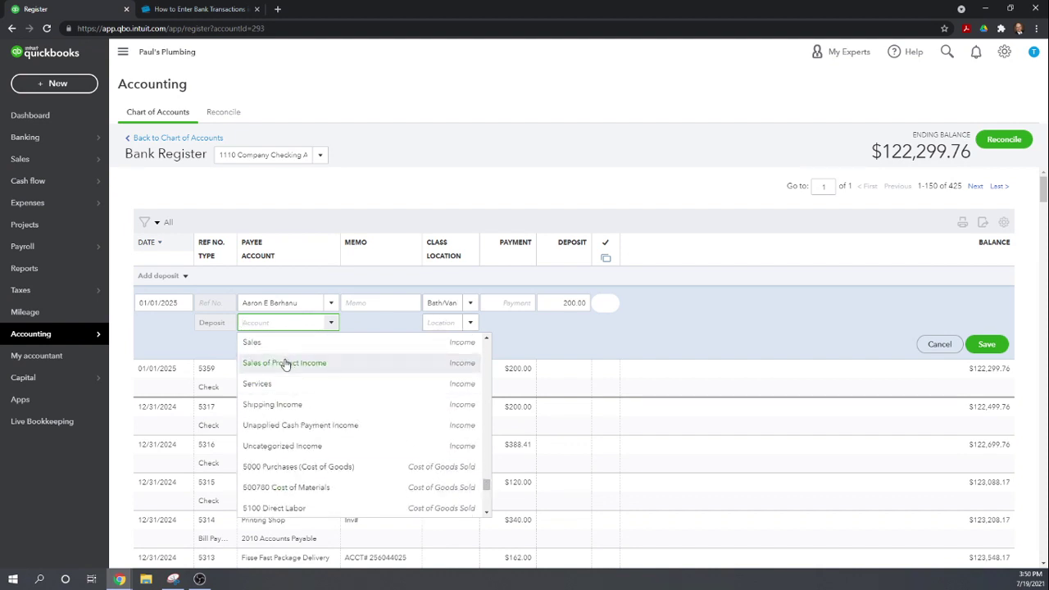
click(284, 364)
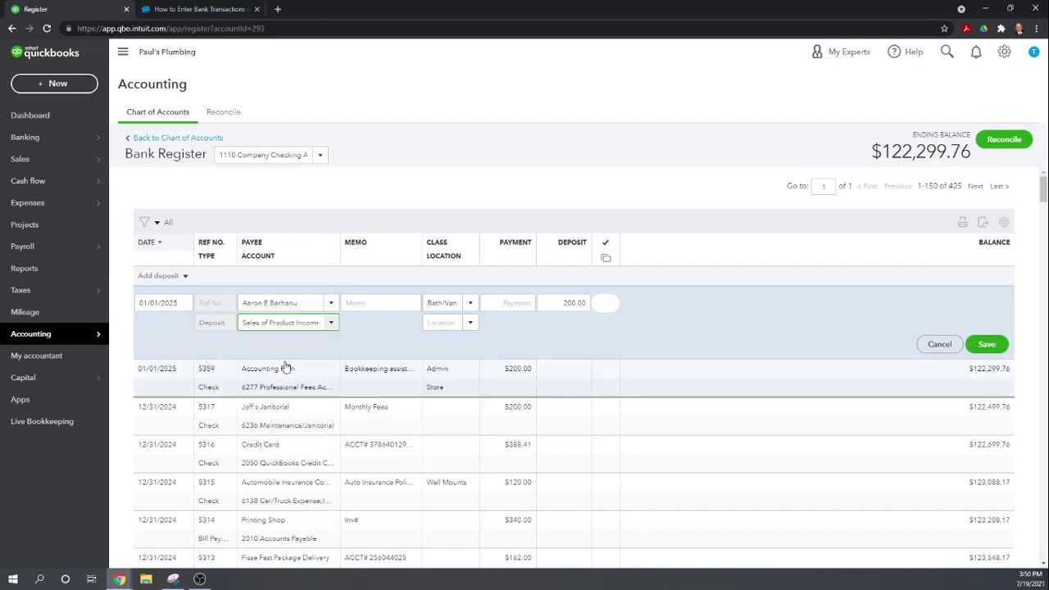
Step: Set the deposit's location to Store and save the entry
click(471, 323)
click(437, 364)
click(986, 344)
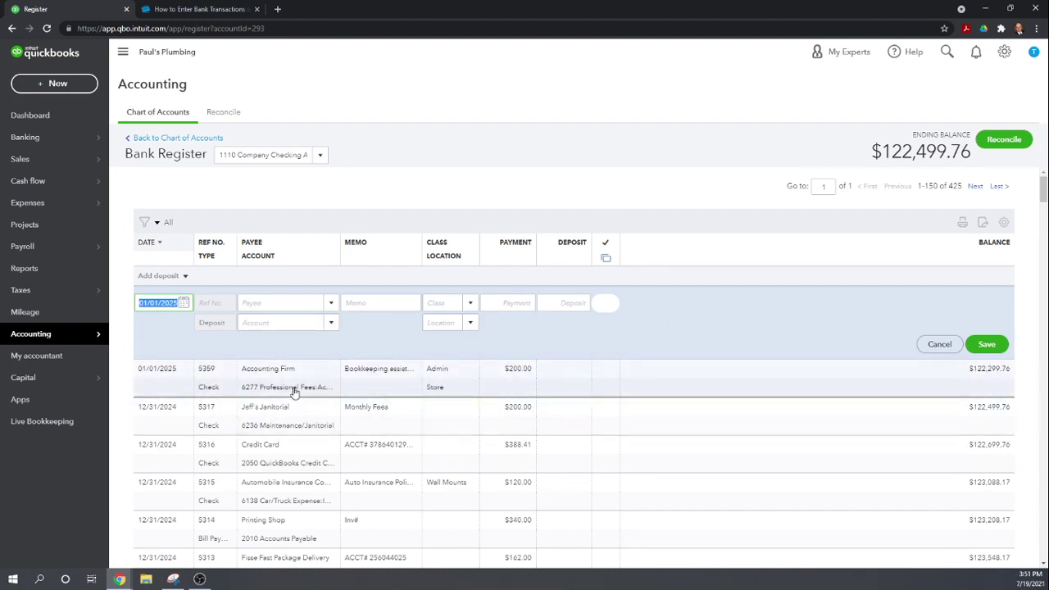
Step: Open a full check form for a new check and choose Accounting Firm as the payee
click(44, 83)
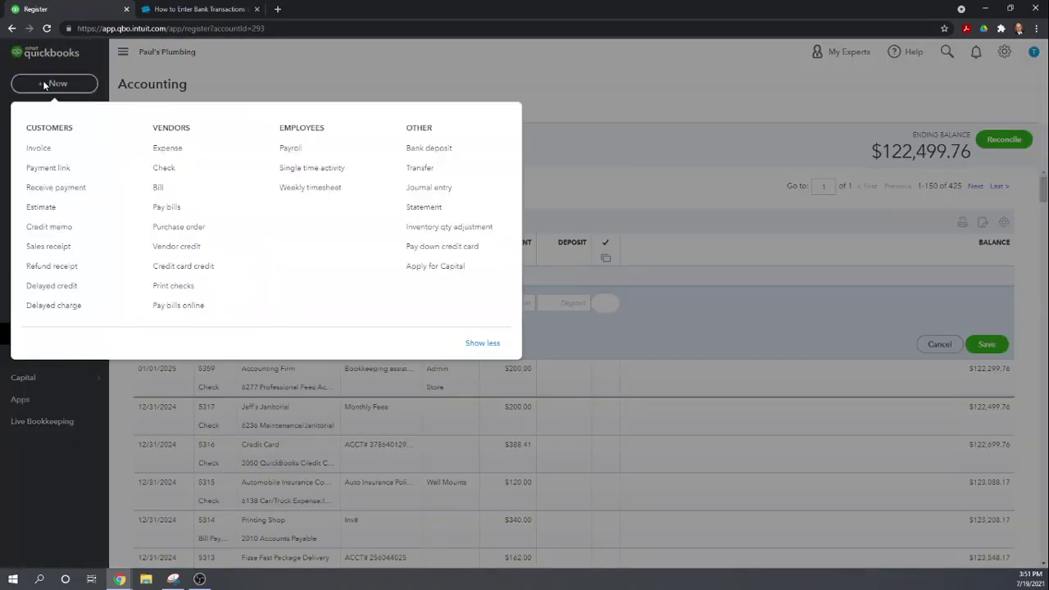
click(162, 170)
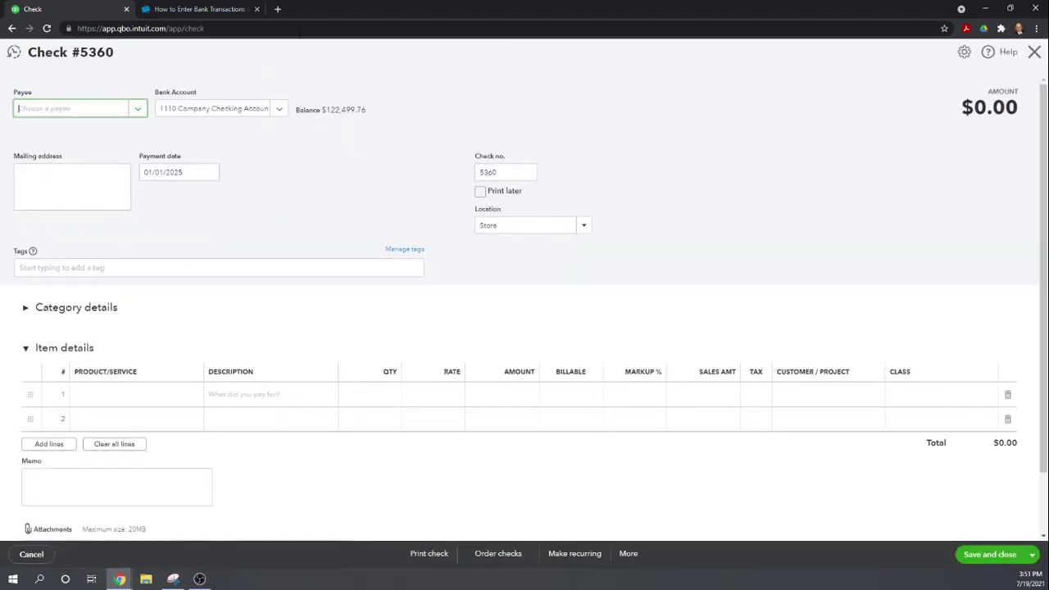
click(137, 112)
click(66, 175)
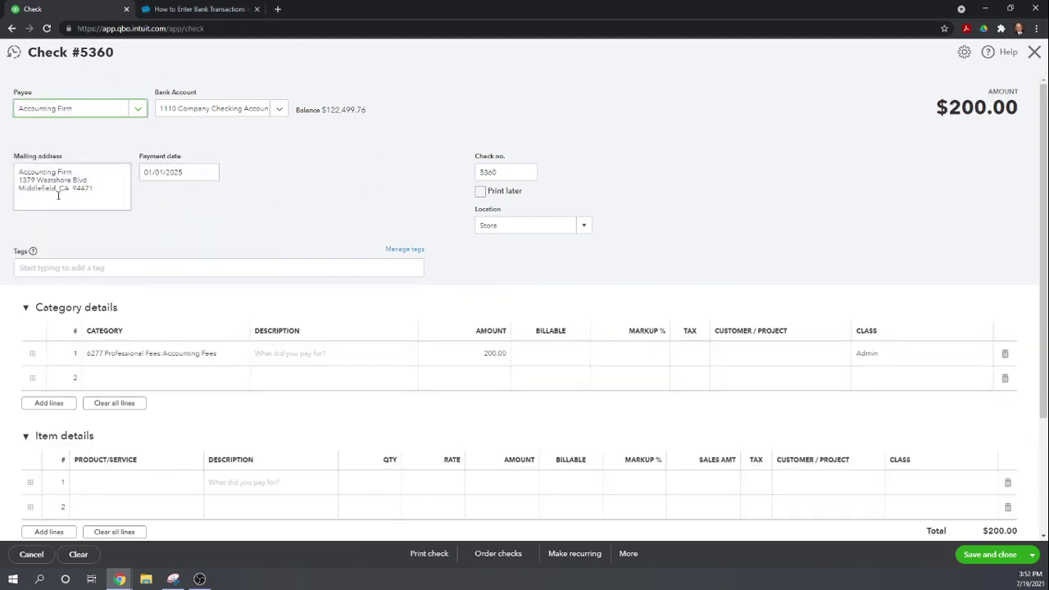
Step: Look over the check form's mailing address, check number, tags and category details
scroll(246, 195, down, 1)
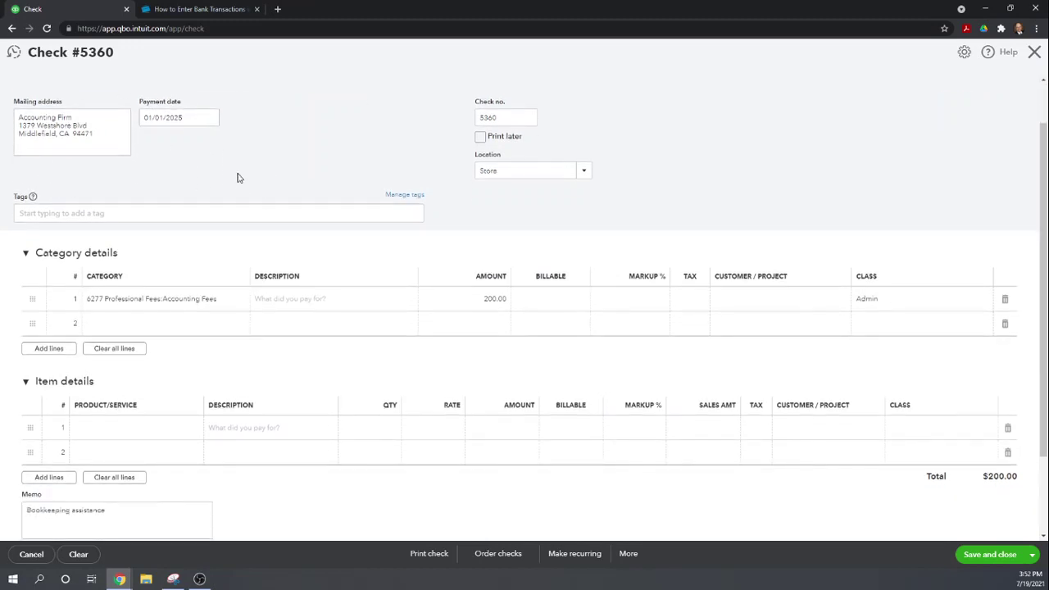
scroll(164, 188, up, 1)
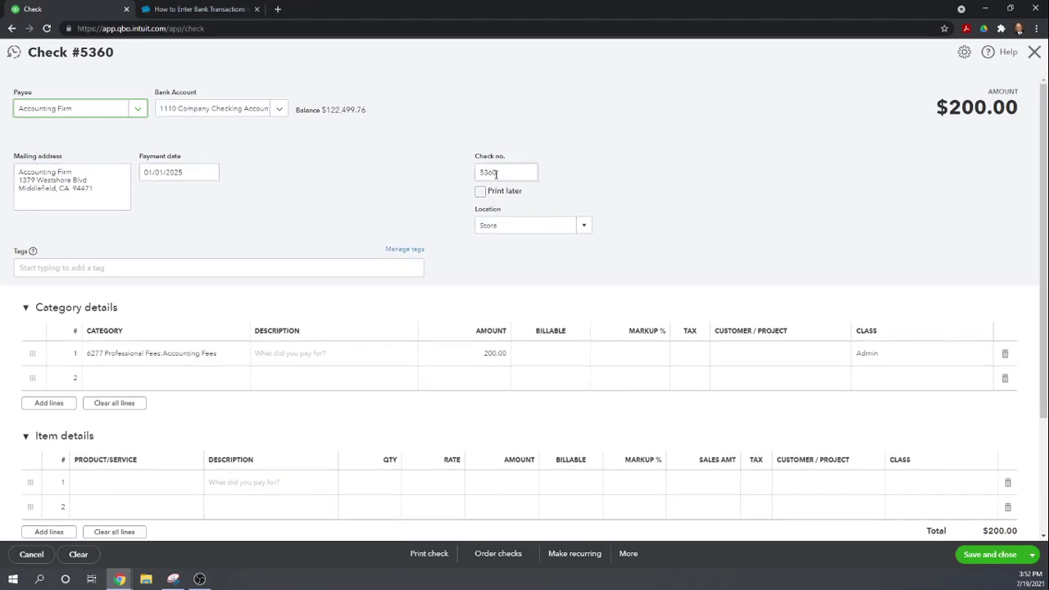
click(67, 268)
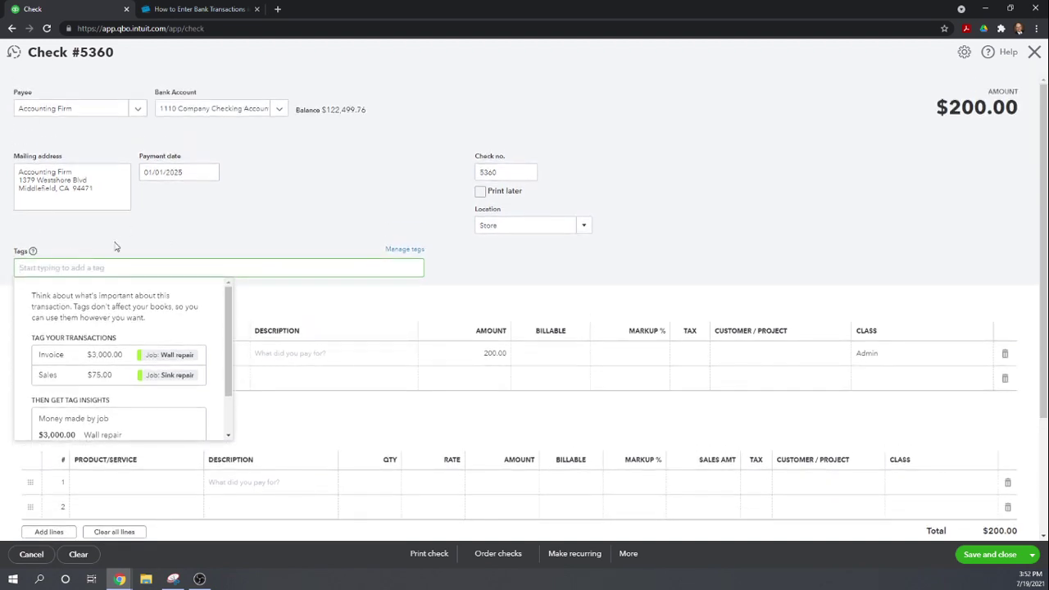
click(151, 244)
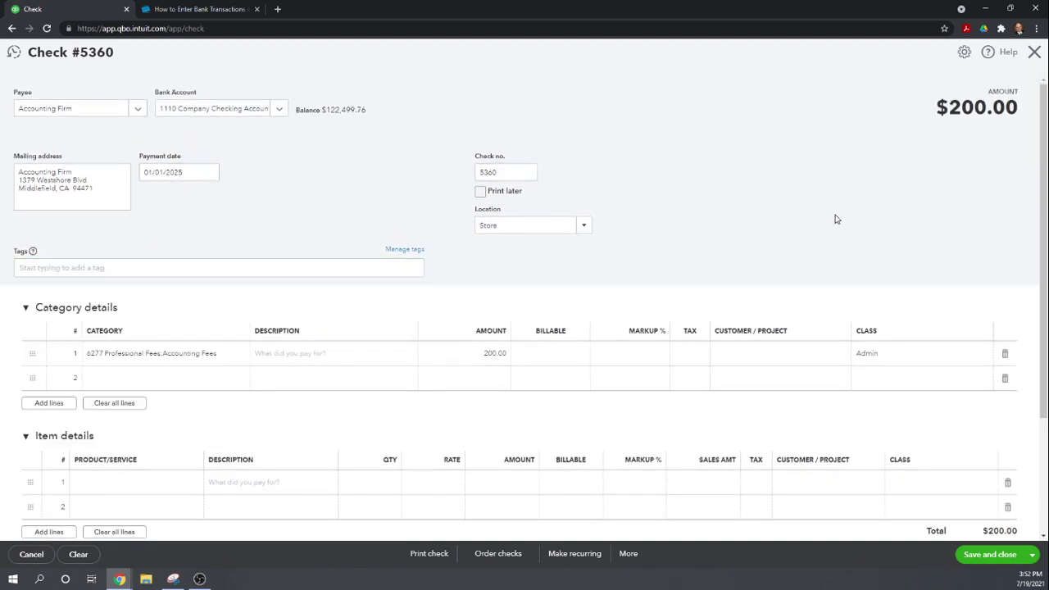
scroll(789, 199, down, 1)
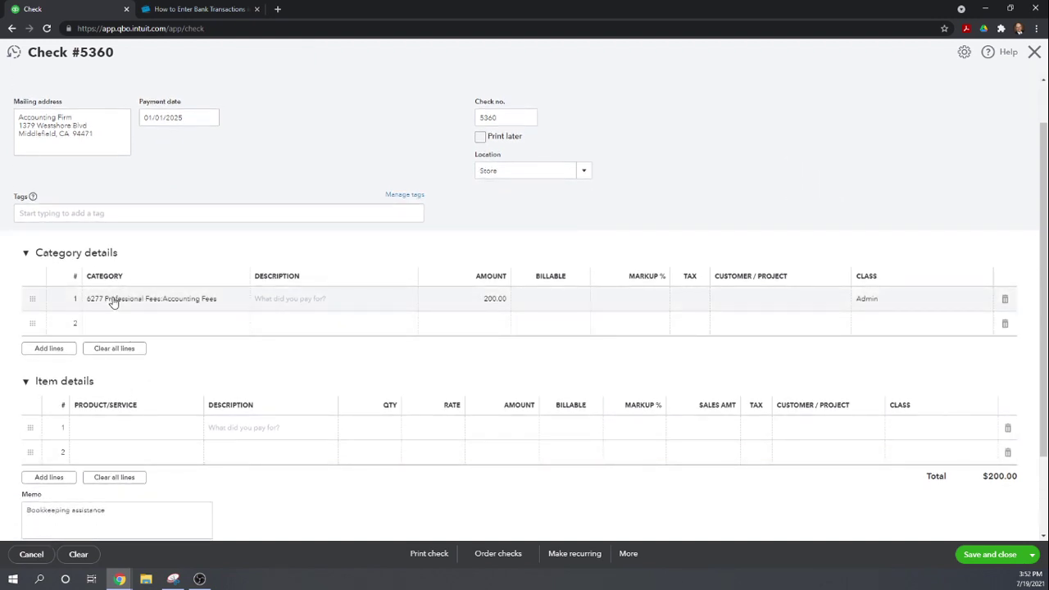
scroll(206, 229, up, 1)
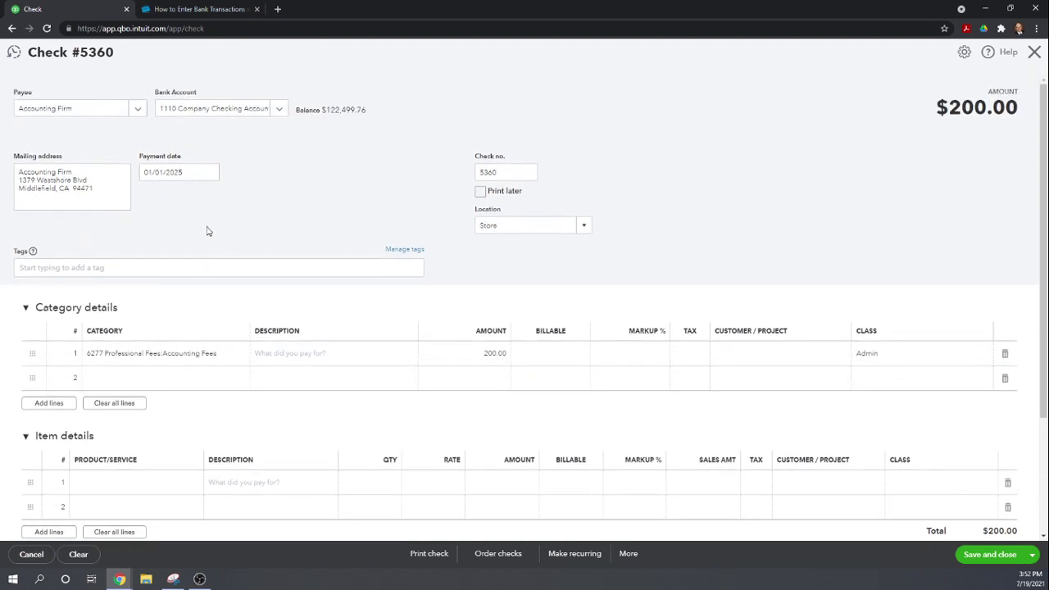
Step: Change the check's payee to Electronics Manufacturer and delete the Accounting Fees line from the category details
click(138, 110)
scroll(102, 197, down, 1)
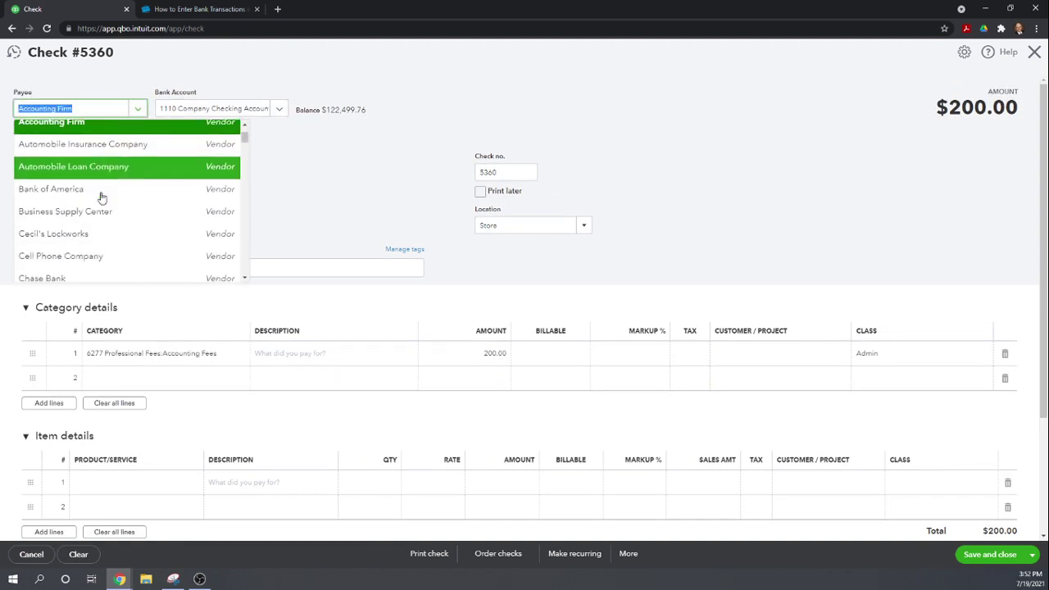
scroll(102, 197, down, 3)
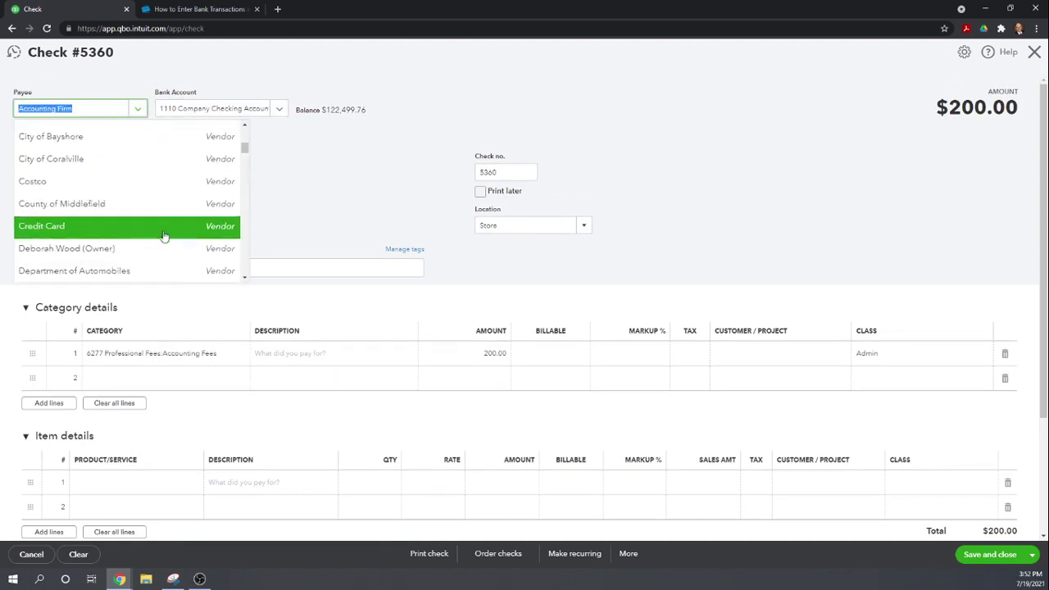
scroll(163, 255, down, 1)
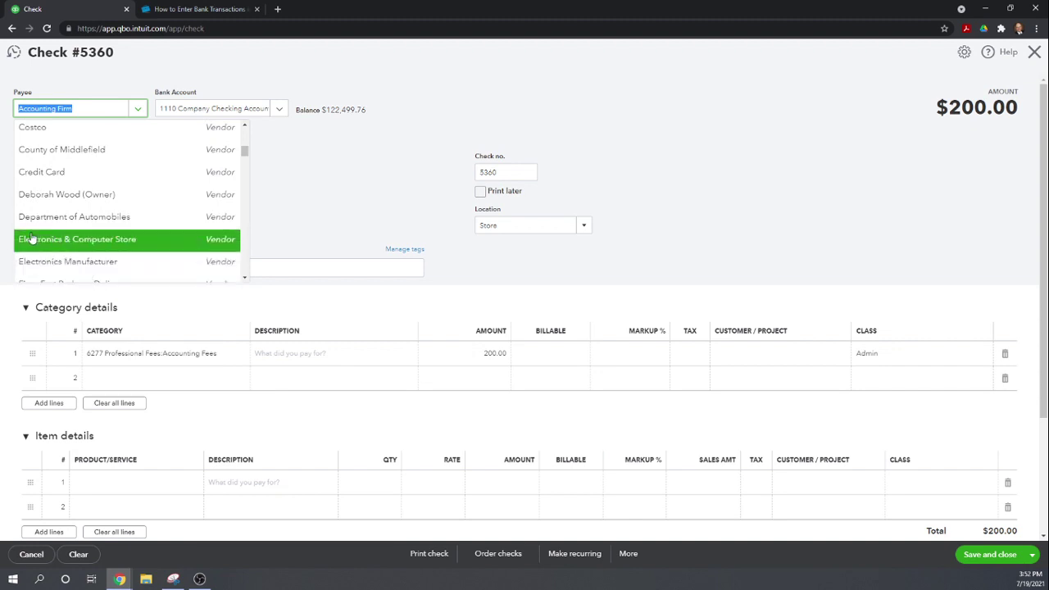
click(41, 263)
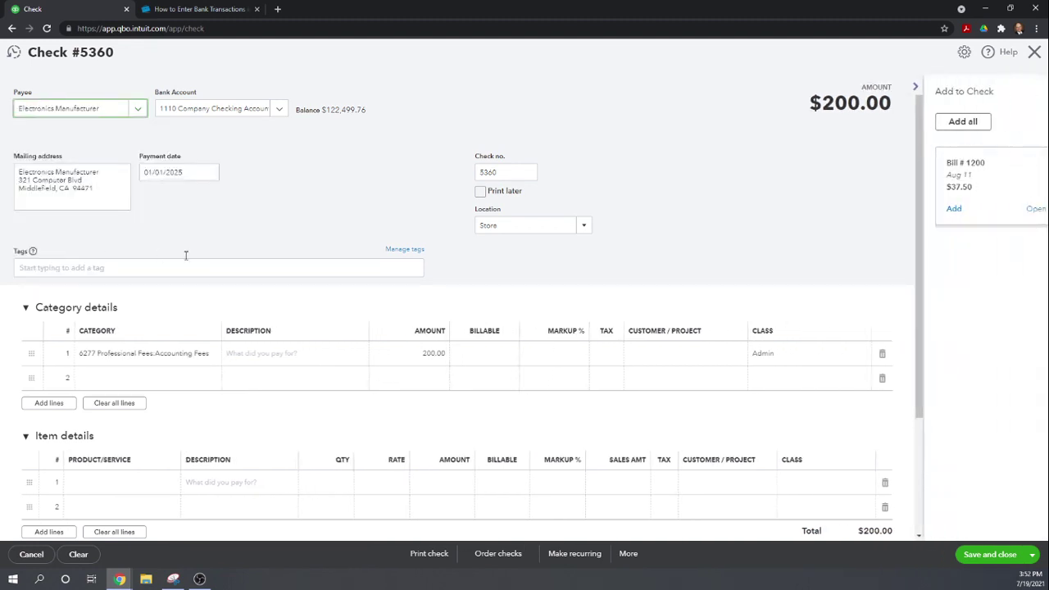
scroll(221, 239, down, 1)
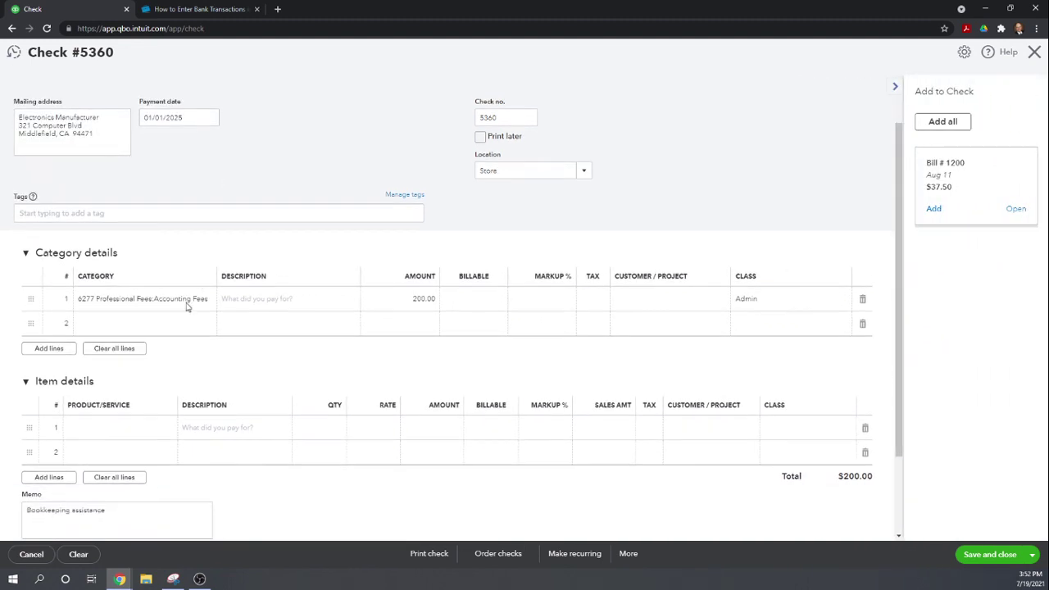
click(862, 302)
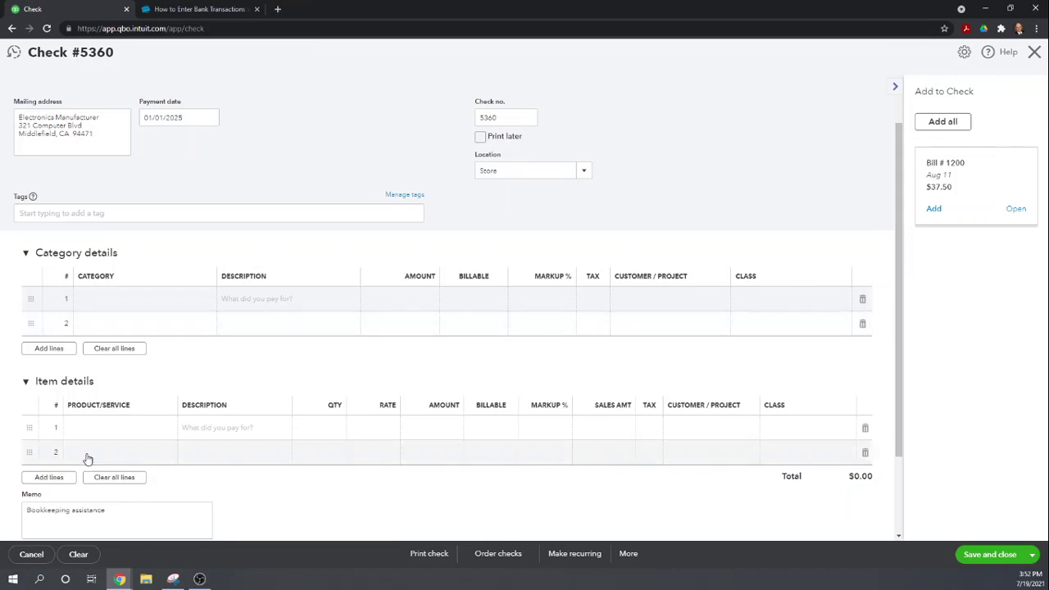
Step: Add the ceiling fixture P5038-30 Textured White Pendant as the first line of the check's item details
click(88, 428)
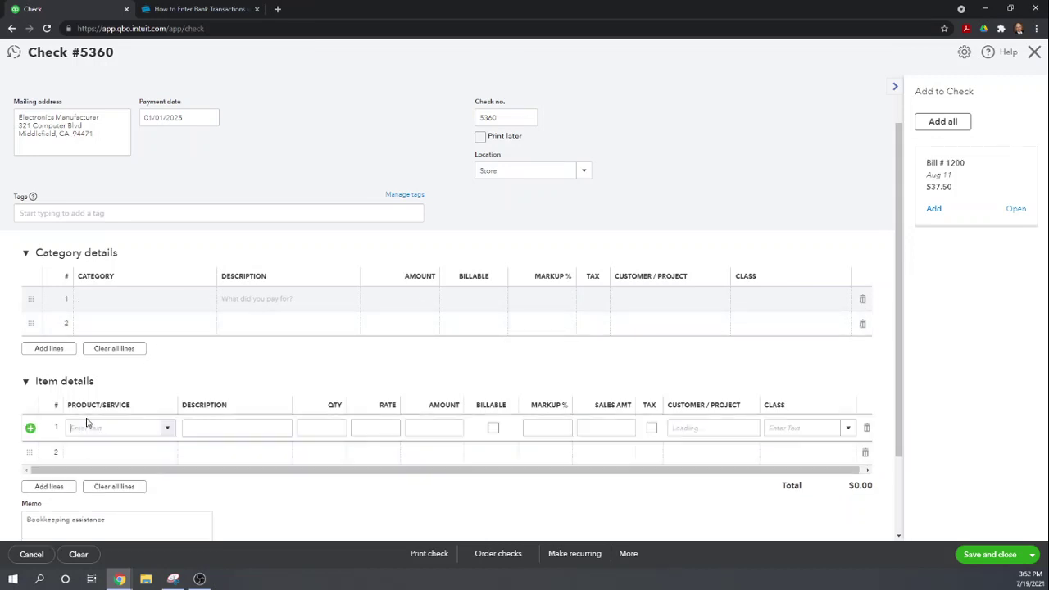
click(168, 429)
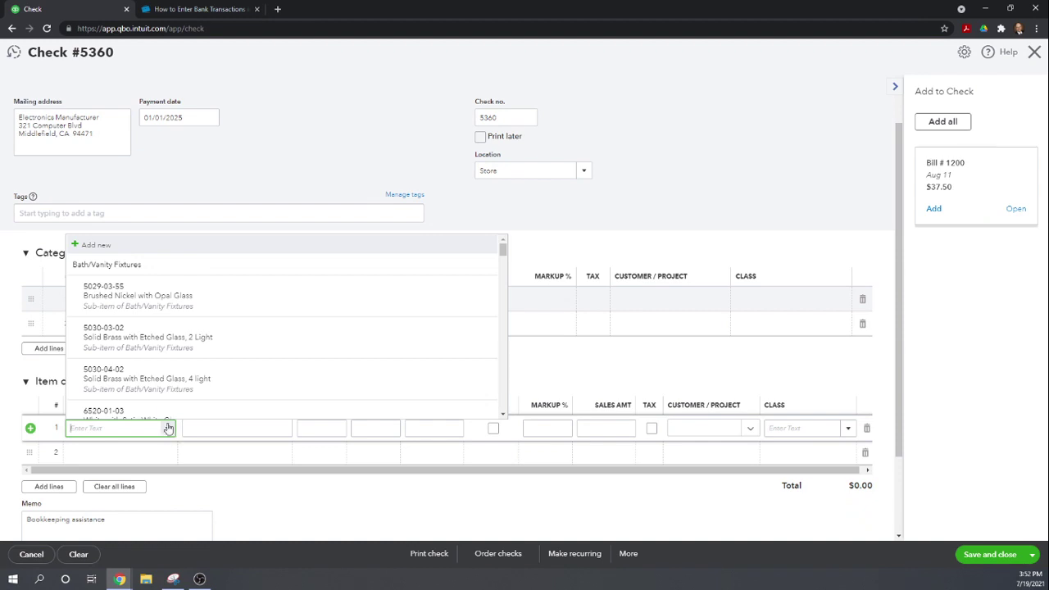
scroll(163, 400, down, 3)
scroll(189, 369, down, 5)
scroll(208, 369, down, 3)
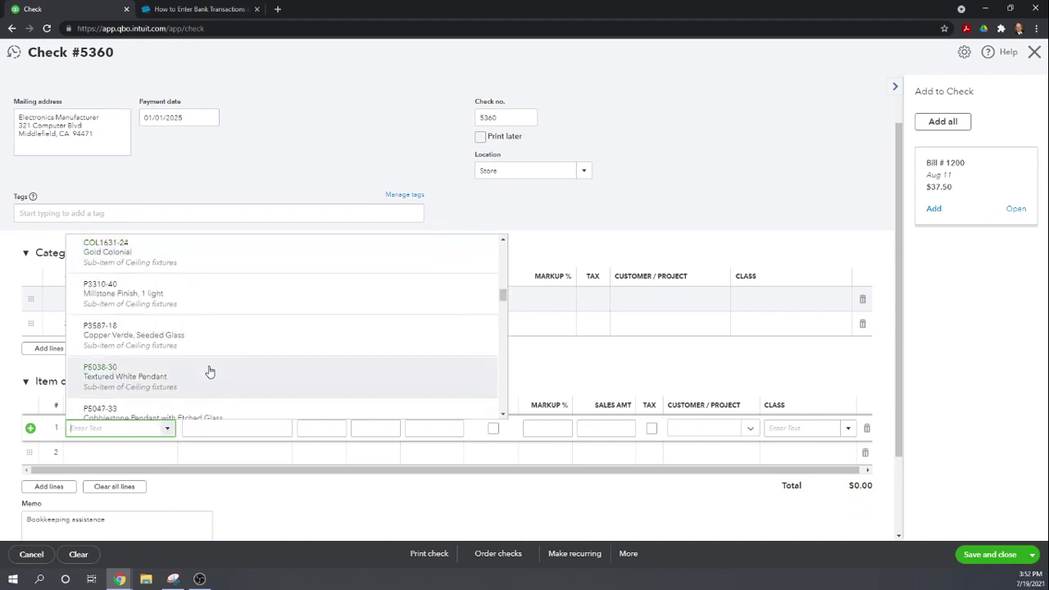
click(103, 381)
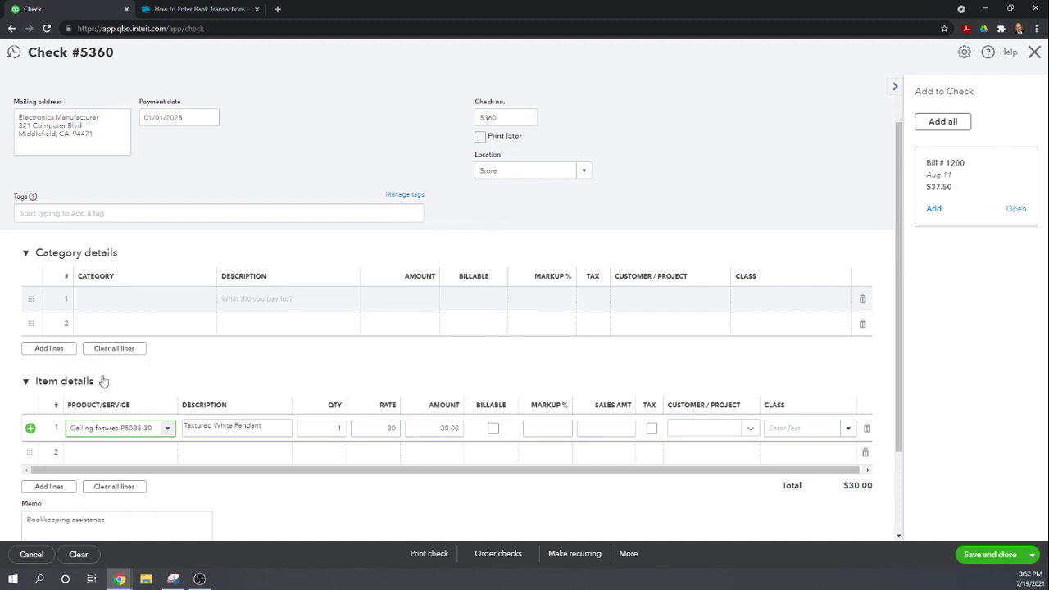
scroll(211, 390, up, 2)
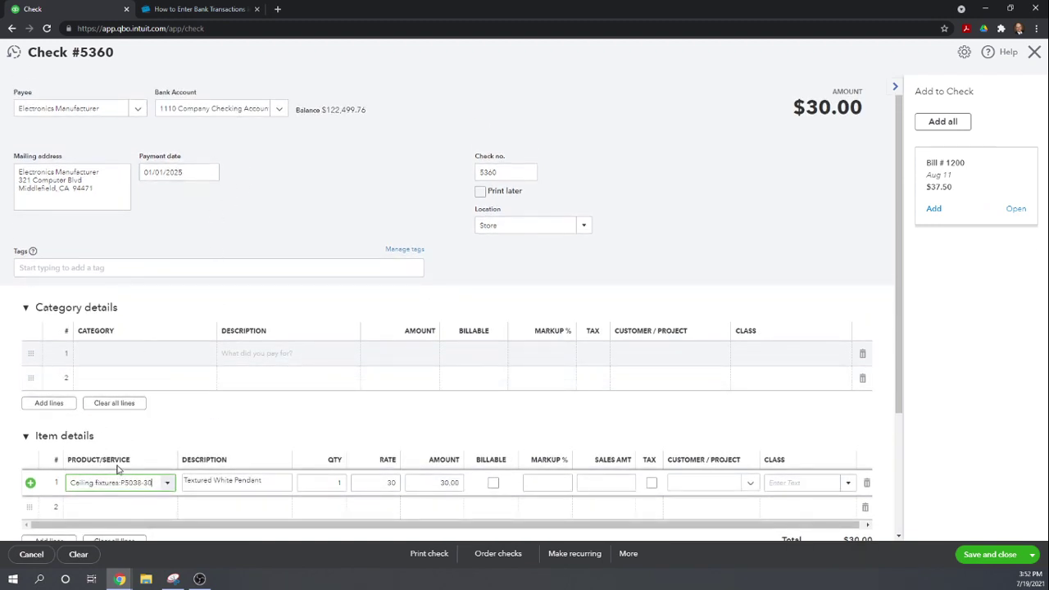
Step: Check the pendant's quantity on hand and leave the check form without saving
click(325, 486)
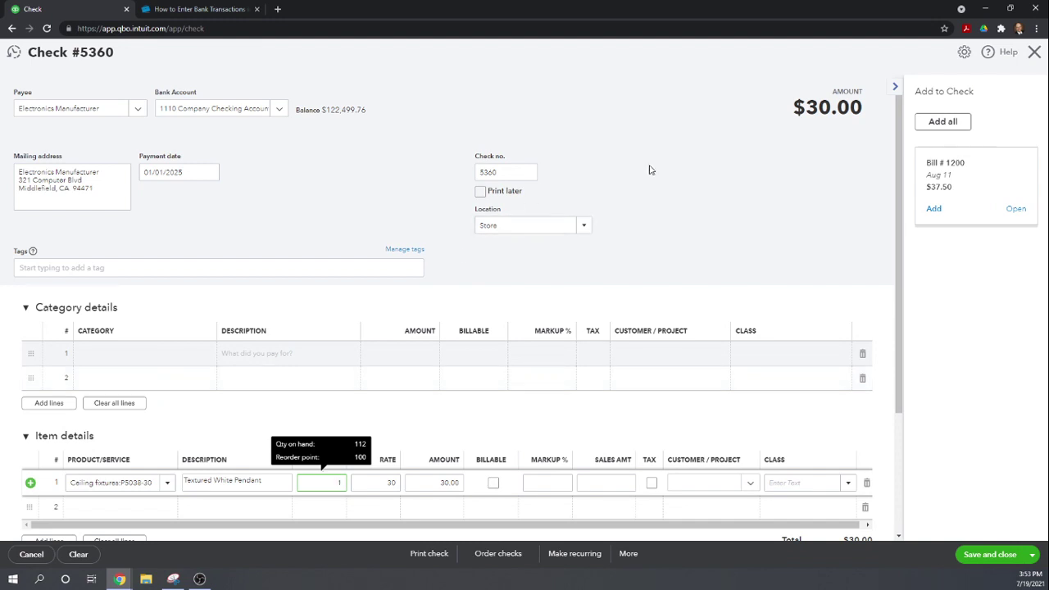
scroll(665, 156, down, 1)
scroll(672, 148, up, 1)
click(1034, 52)
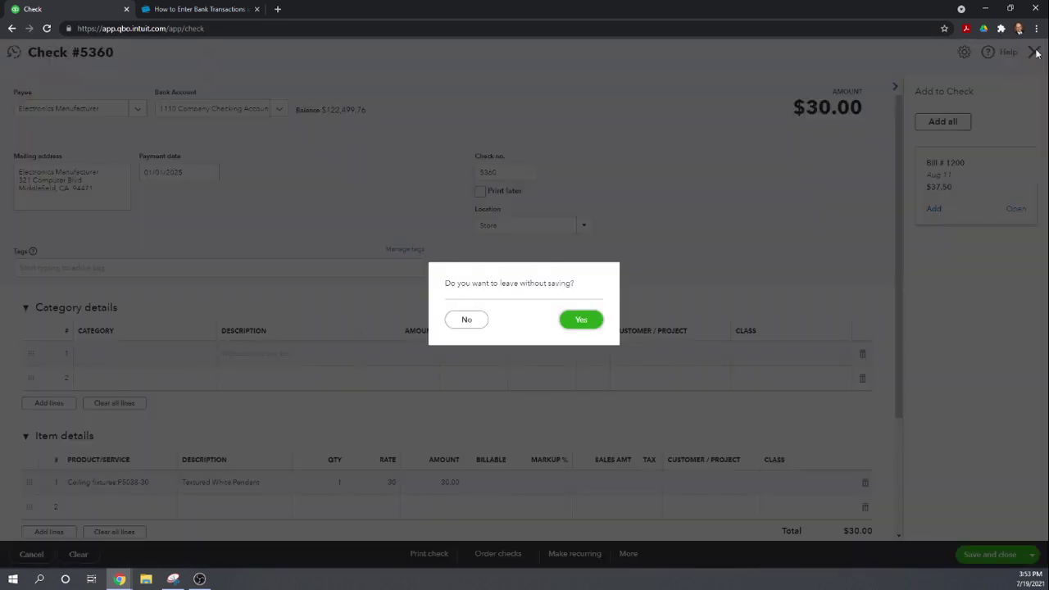
click(582, 320)
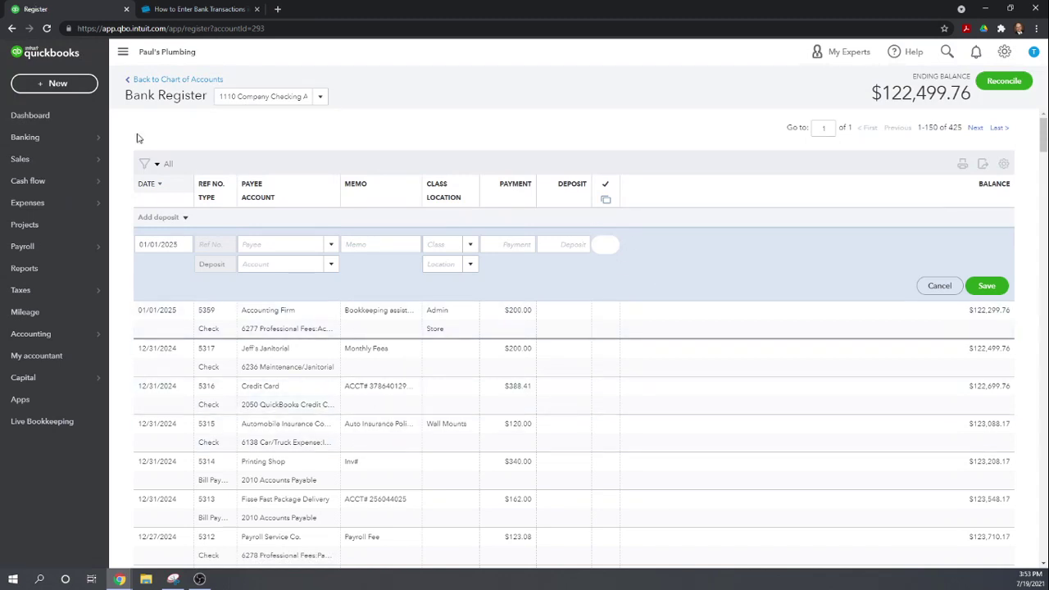
Step: Create a new sales receipt and choose the first listed customer
click(46, 85)
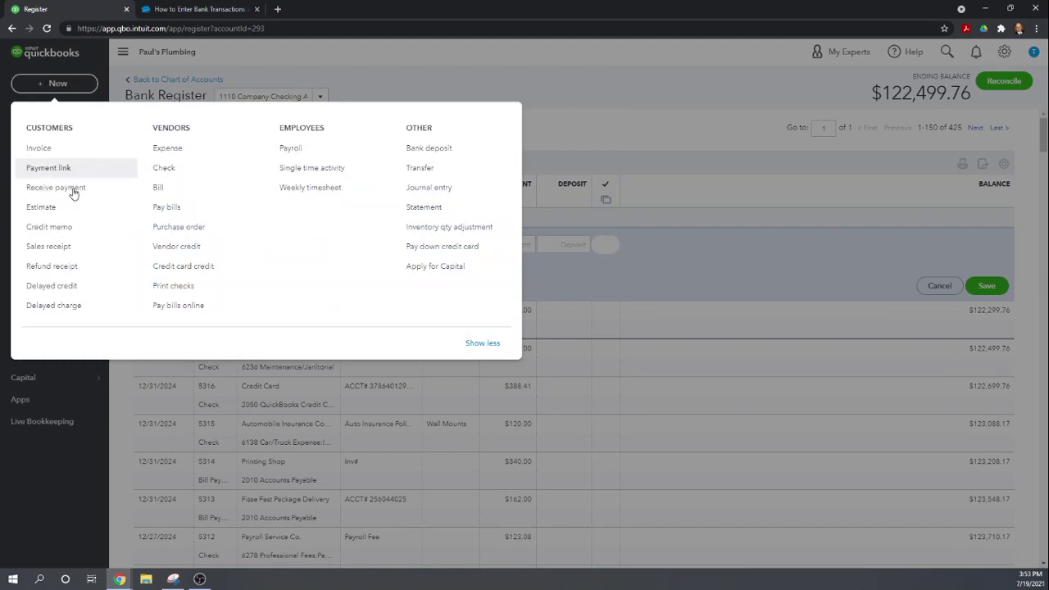
click(41, 249)
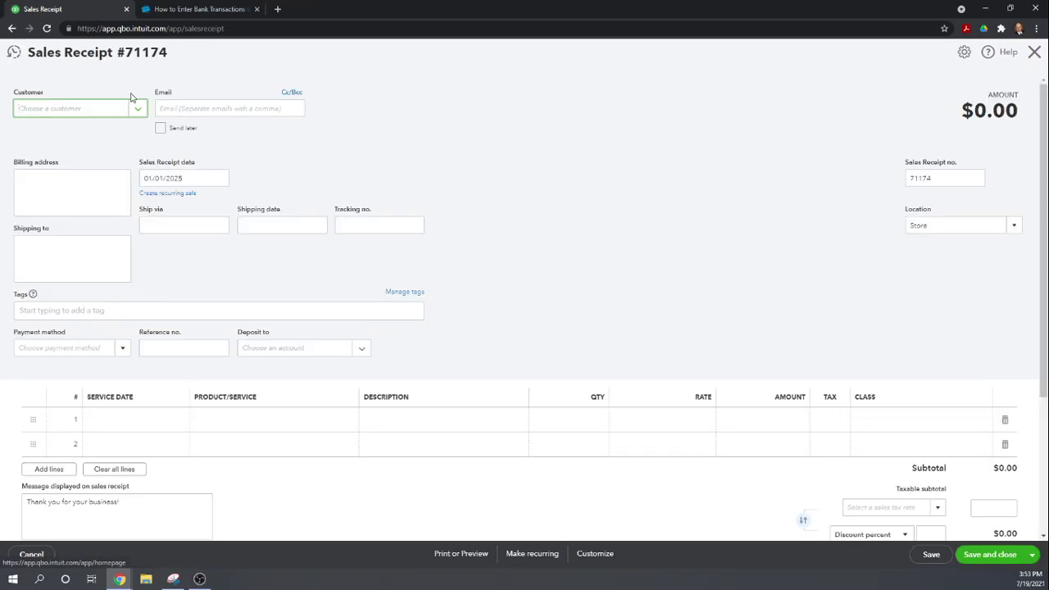
click(138, 109)
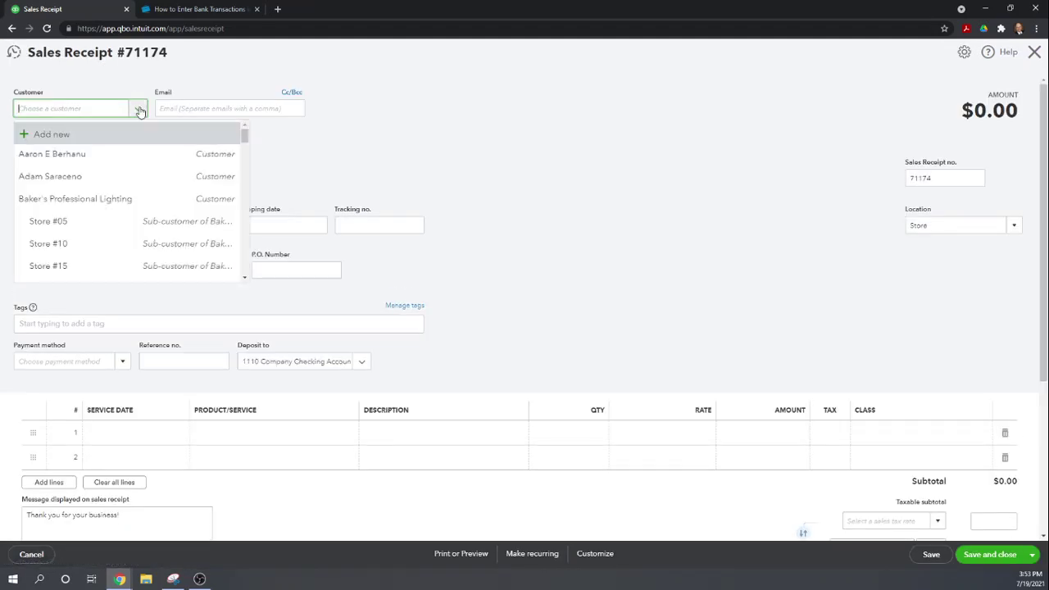
click(58, 158)
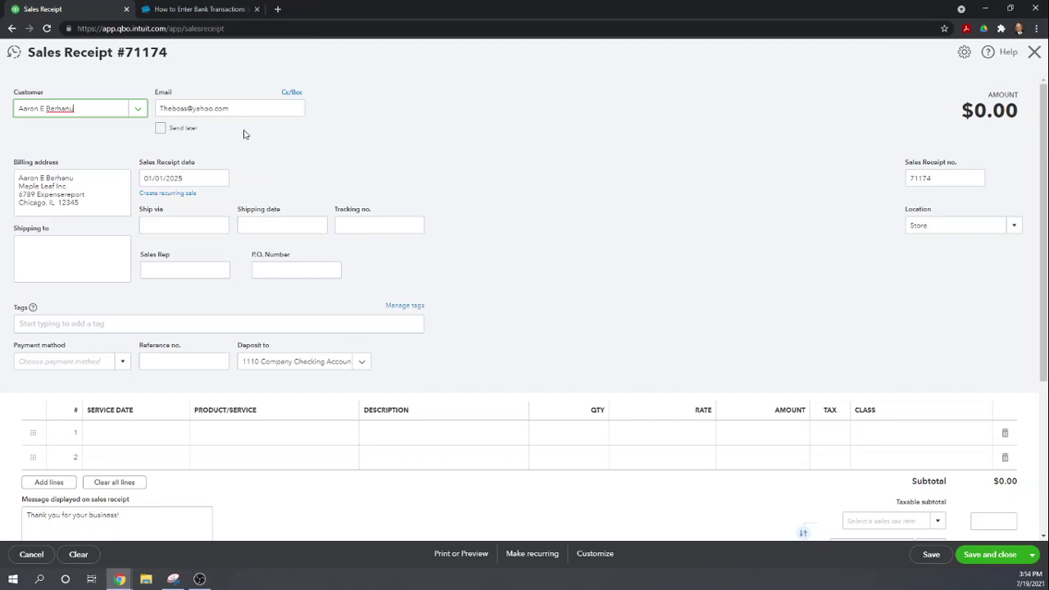
Step: Look over the sales receipt's deposit account and line item fields, and leave the form without saving
scroll(393, 175, down, 2)
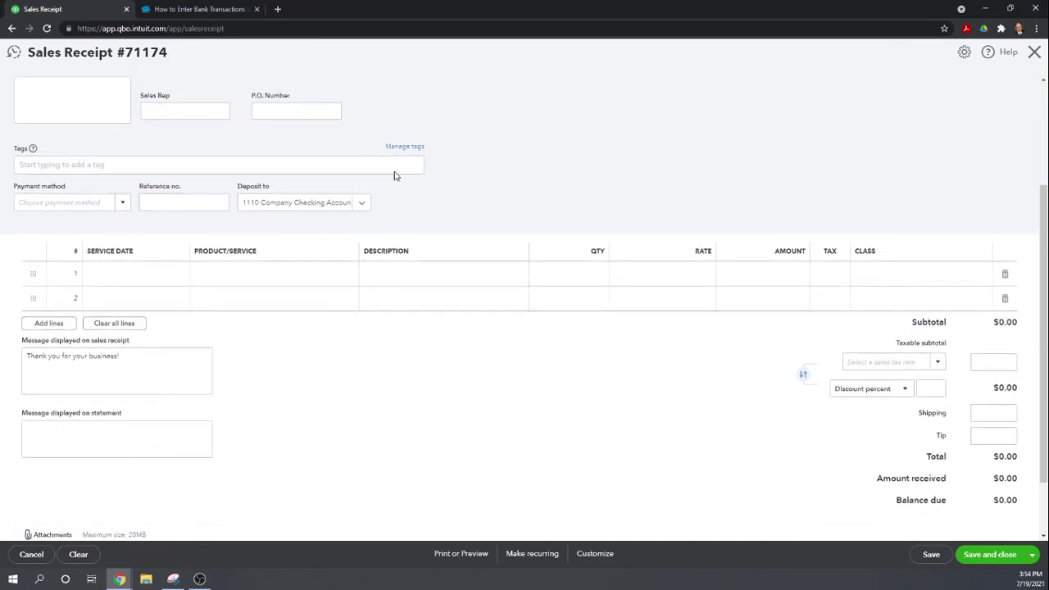
scroll(232, 159, up, 1)
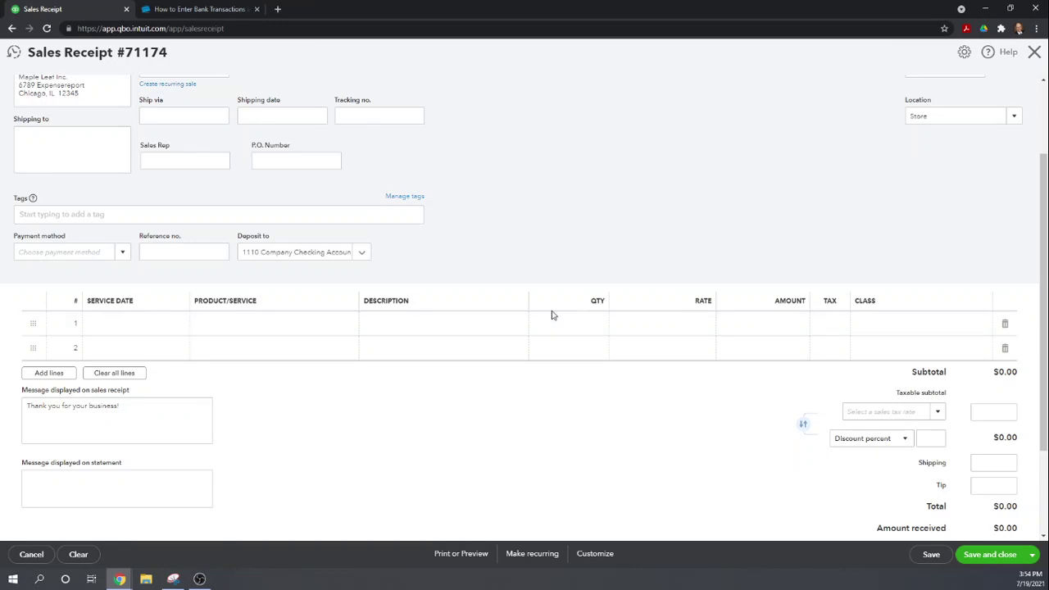
click(1034, 53)
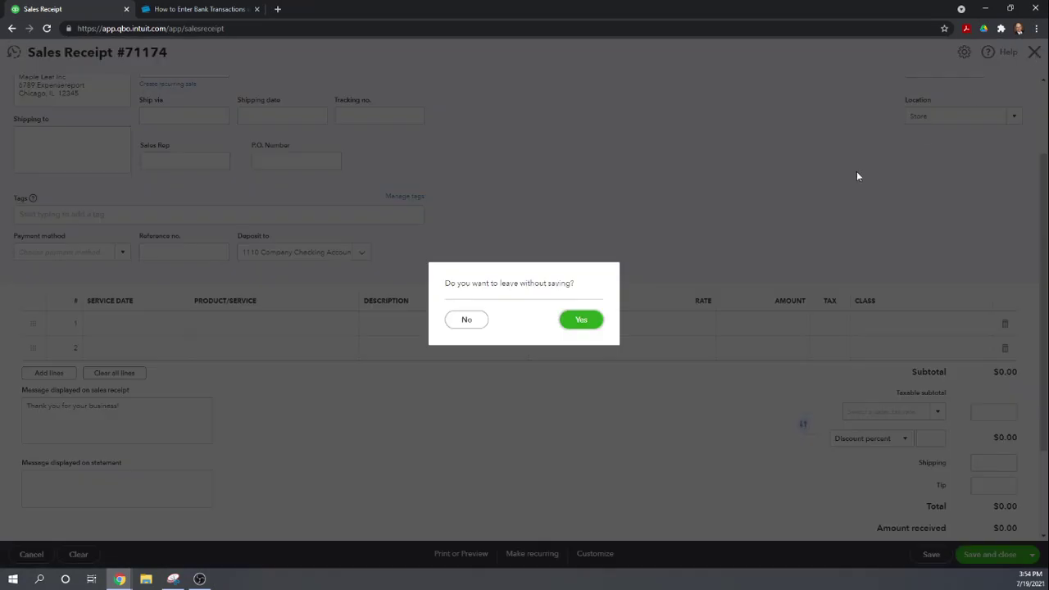
click(593, 322)
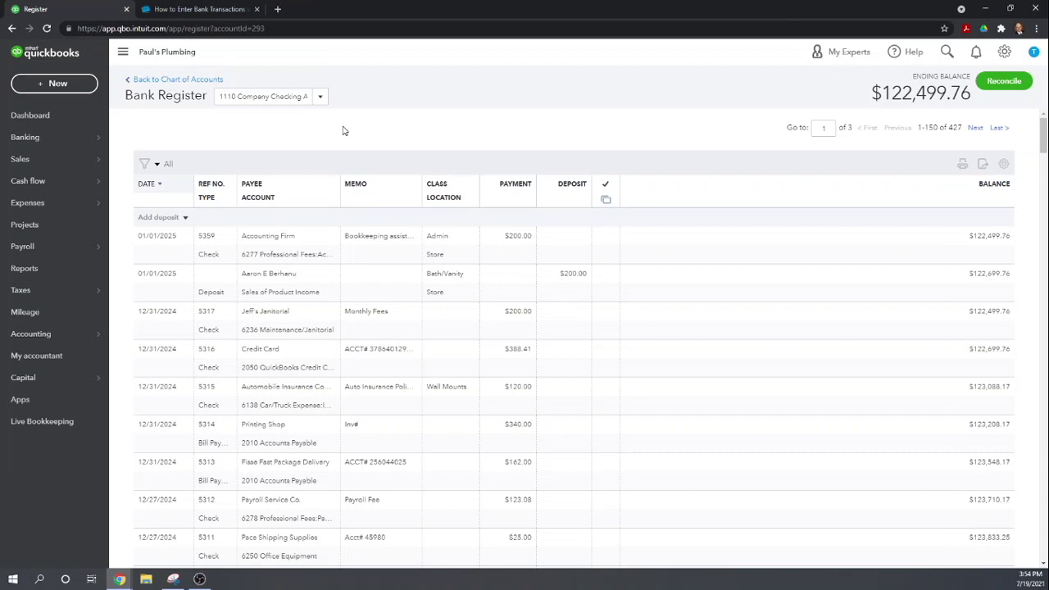
Step: View the available new transaction types and switch to the Fit Small Business article on entering bank transactions
click(55, 84)
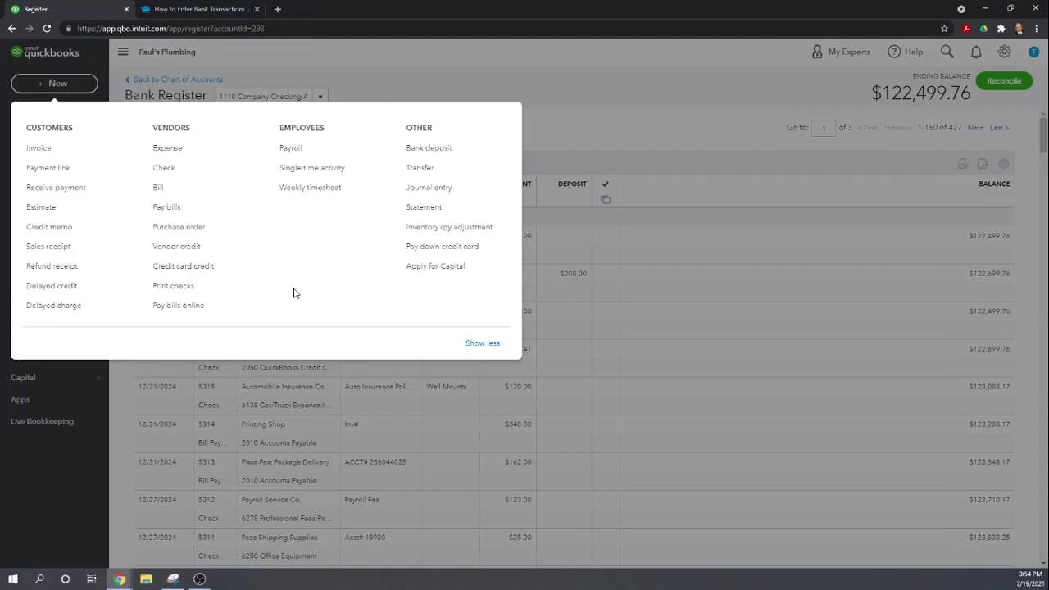
click(203, 8)
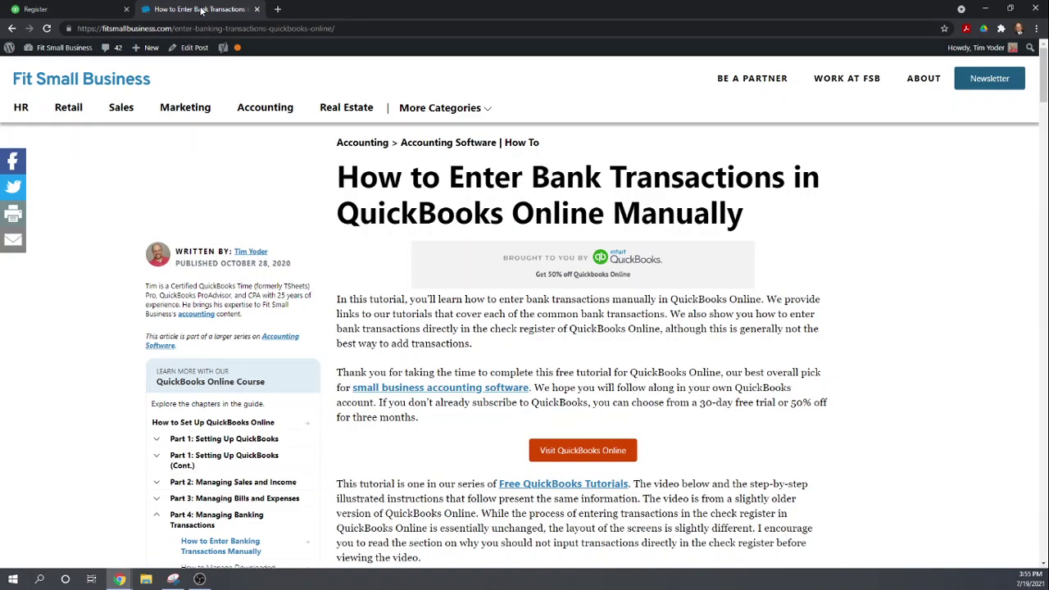